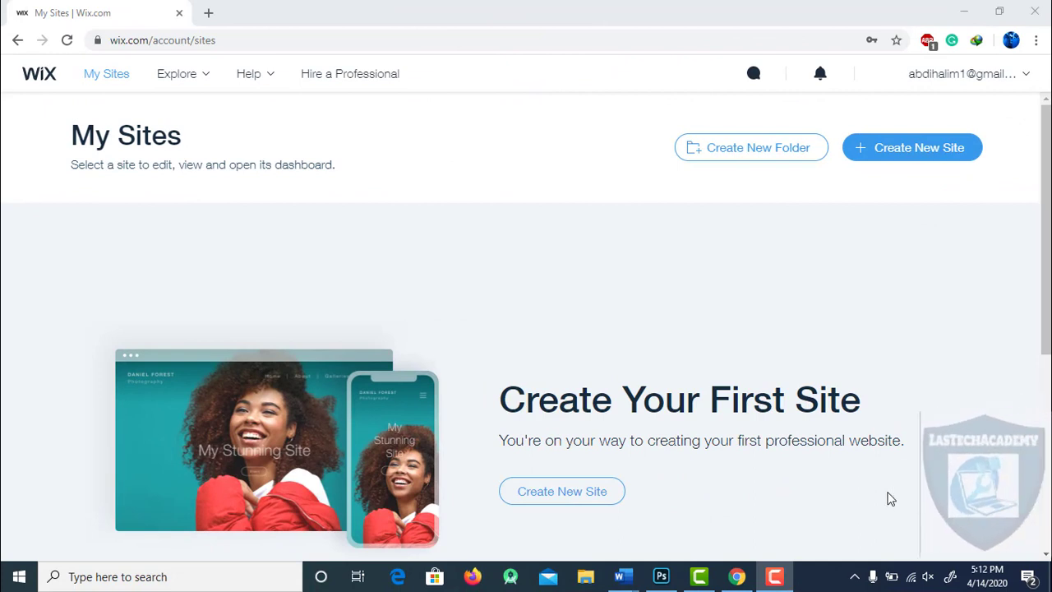
{"action": "left_click", "coordinate": [470, 580]}
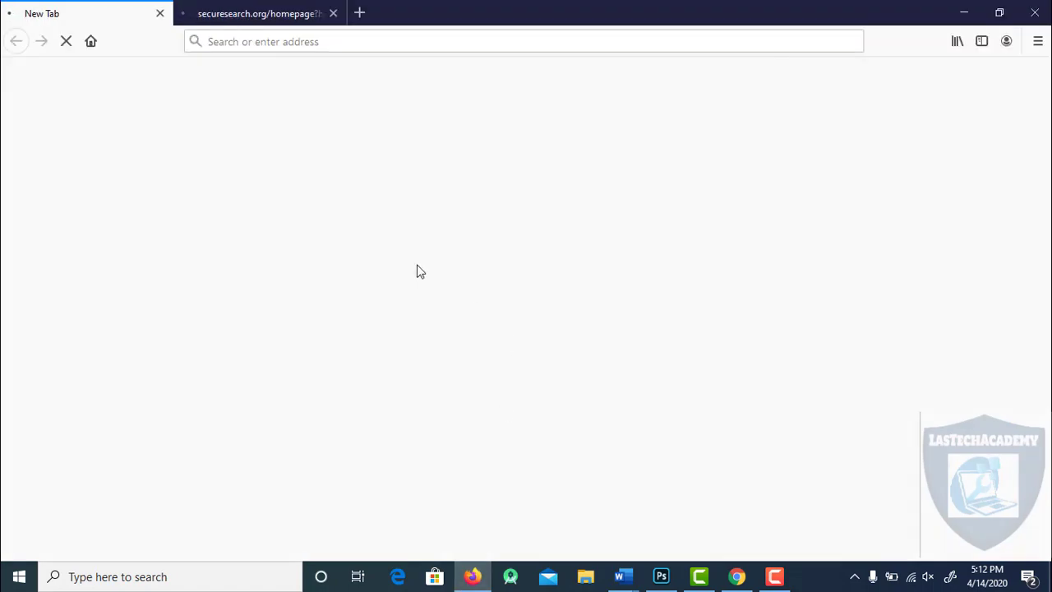
{"action": "left_click", "coordinate": [739, 236]}
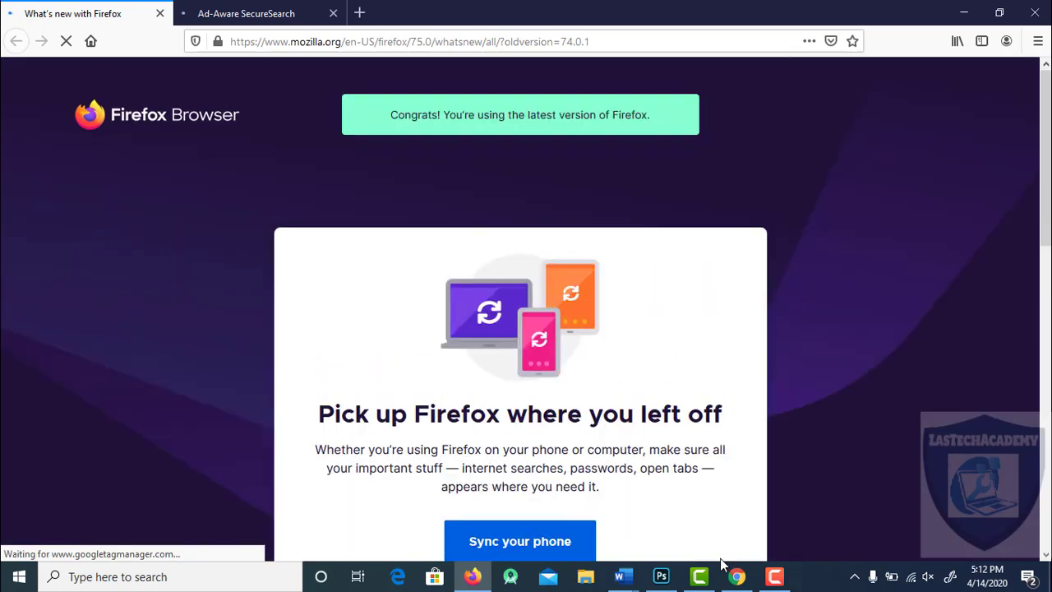
{"action": "left_click", "coordinate": [737, 576]}
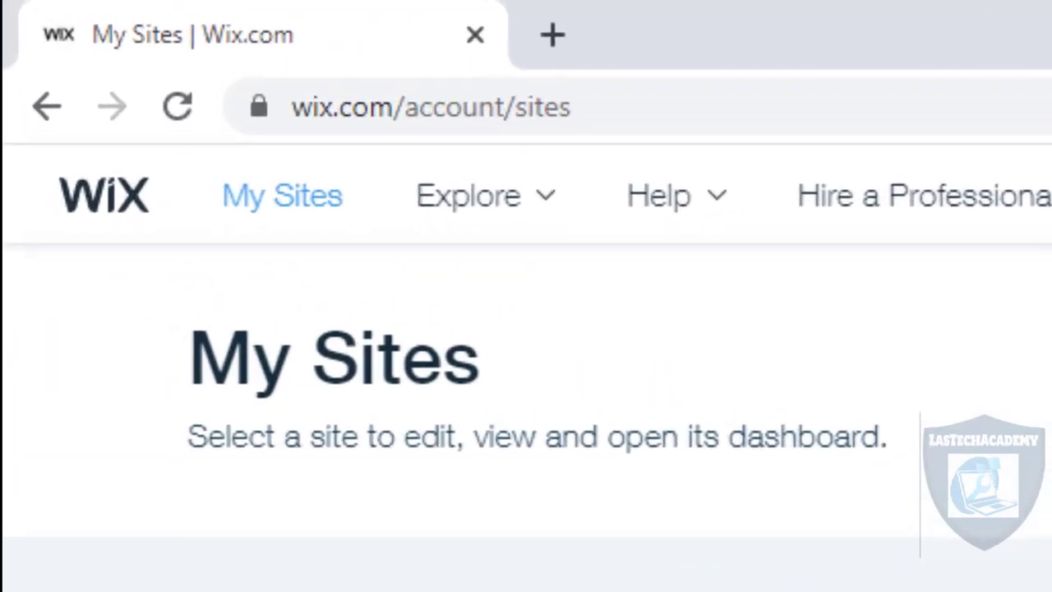
{"action": "left_click", "coordinate": [314, 53]}
{"action": "left_click", "coordinate": [434, 115]}
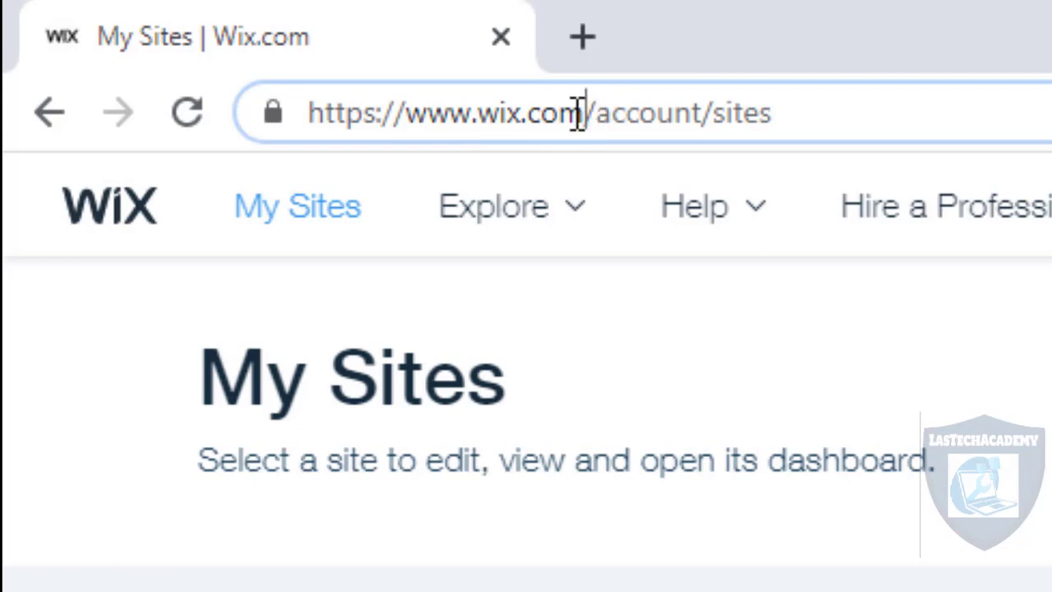
{"action": "left_click_drag", "start_coordinate": [580, 112], "coordinate": [254, 70]}
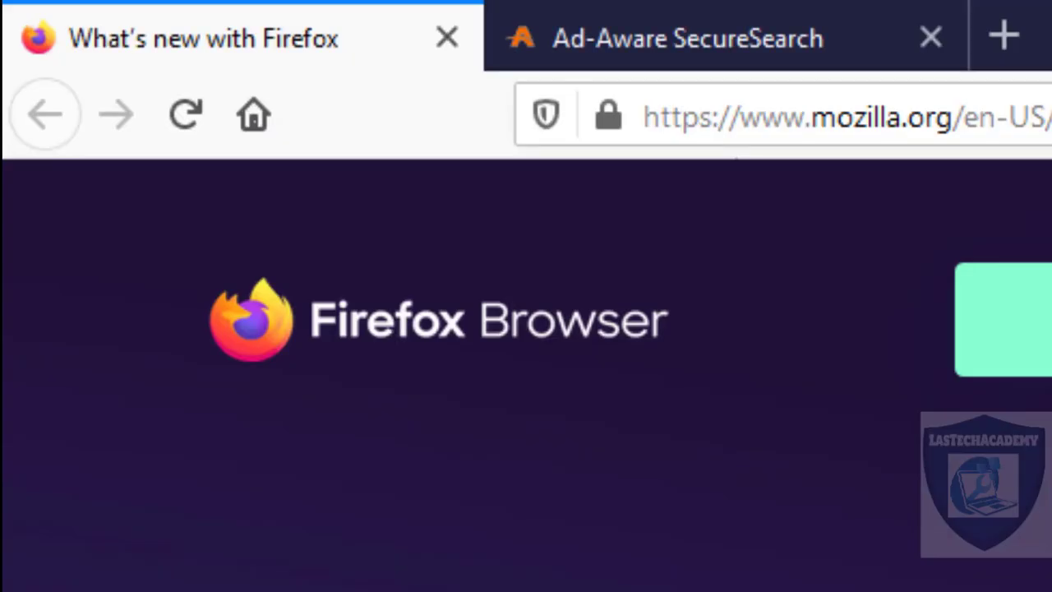
{"action": "left_click", "coordinate": [740, 117]}
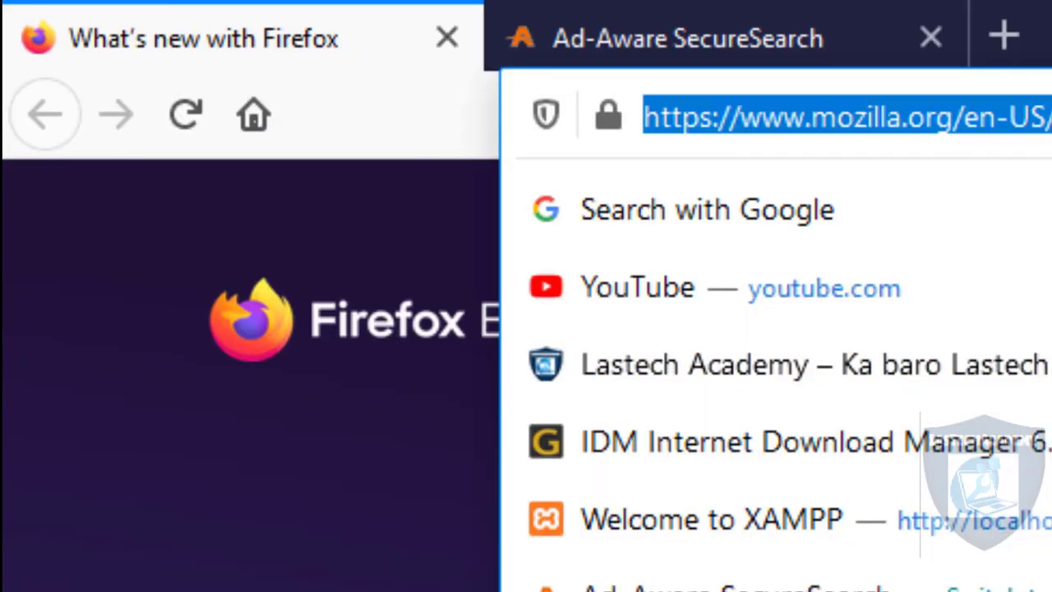
{"action": "type", "text": "https://www.wix.com/"}
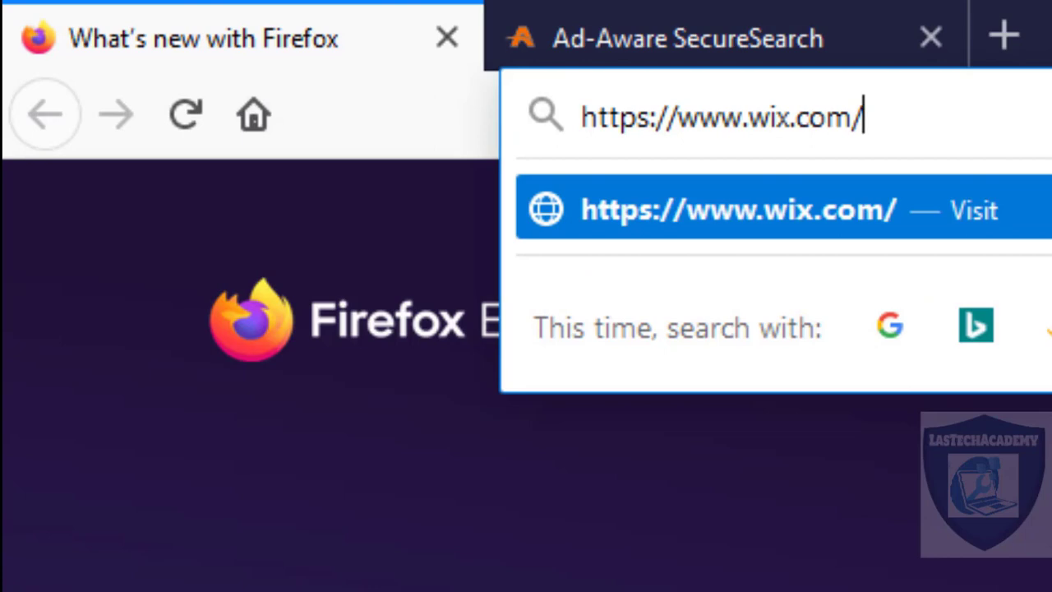
{"action": "key", "text": "Return"}
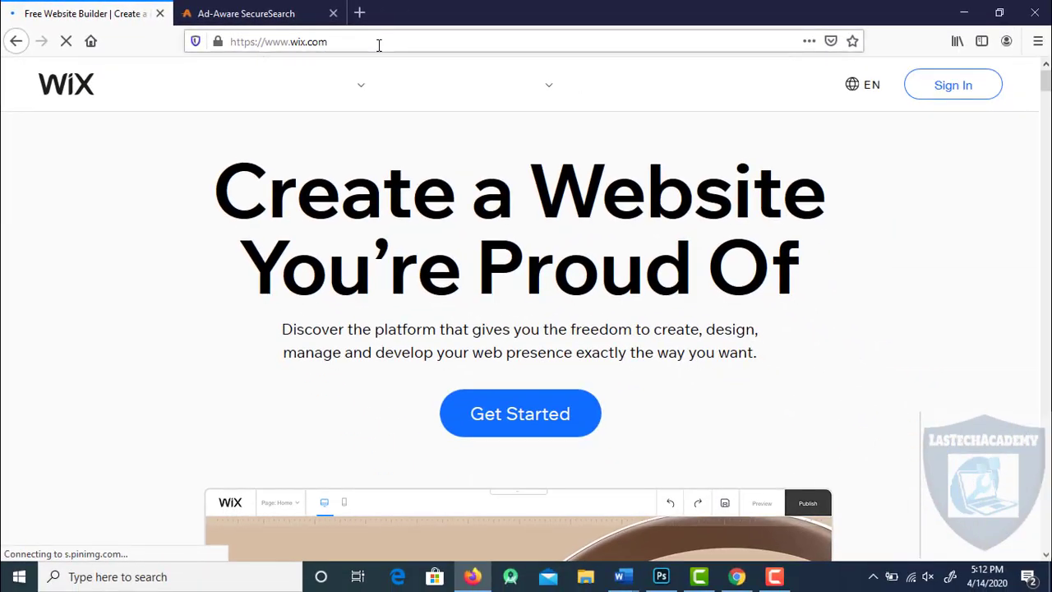
- Open the Wix sign-up form through Get Started and view its e-mail and password fields
{"action": "left_click_drag", "start_coordinate": [341, 39], "coordinate": [192, 43]}
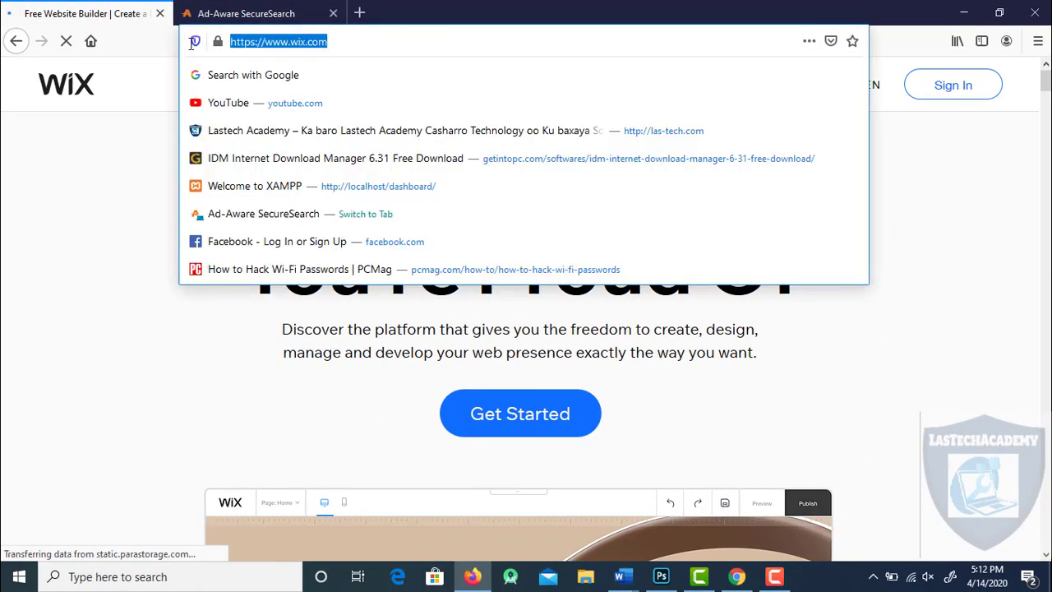
{"action": "left_click", "coordinate": [399, 37]}
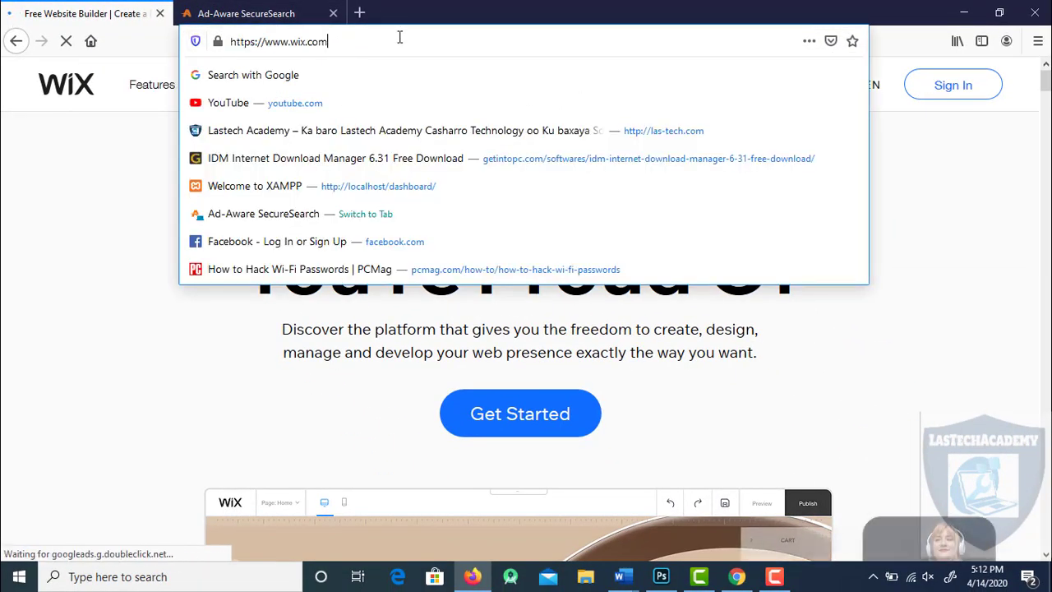
{"action": "left_click", "coordinate": [101, 177]}
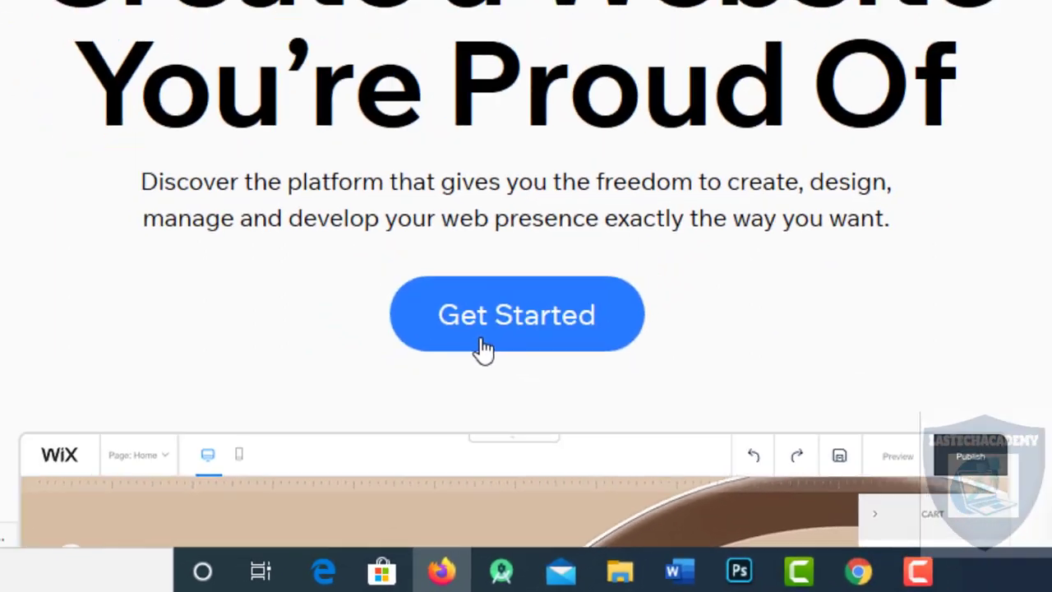
{"action": "left_click", "coordinate": [468, 251]}
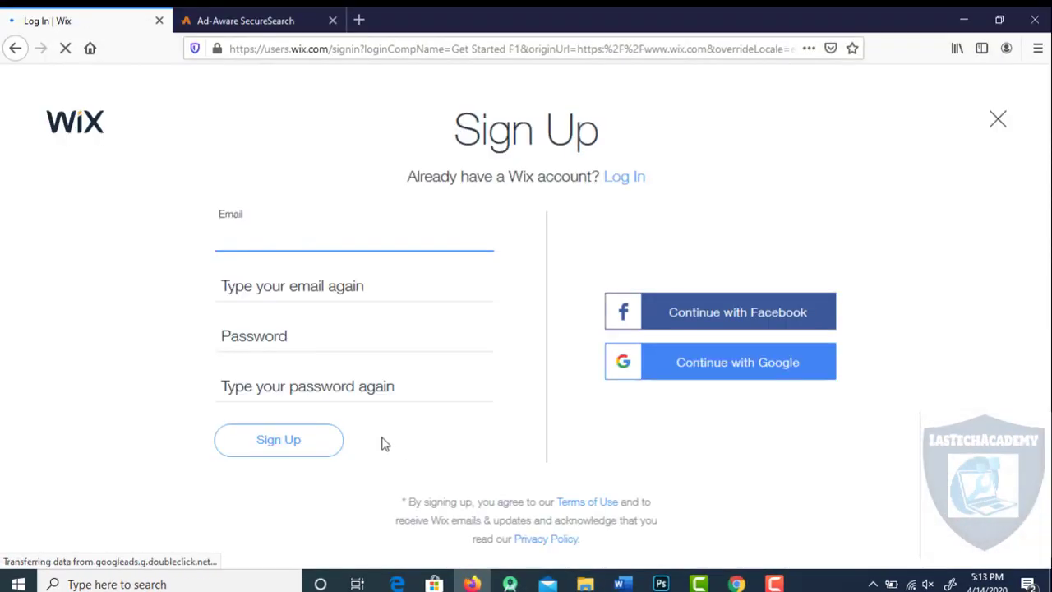
{"action": "left_click", "coordinate": [402, 276]}
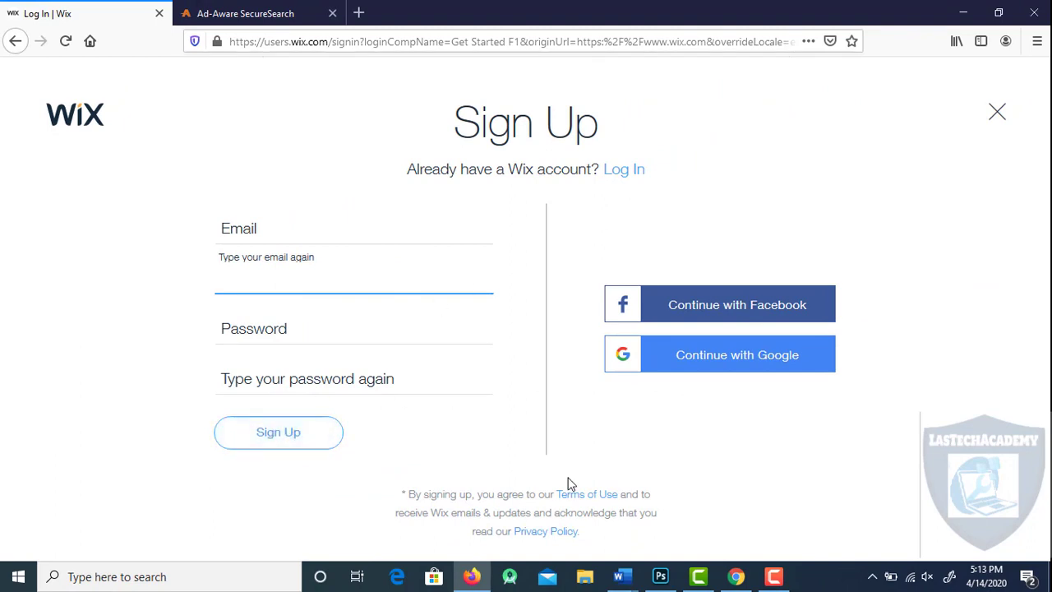
- Switch to Chrome and examine the My Sites page and its site creation options
{"action": "key", "text": "alt+Tab"}
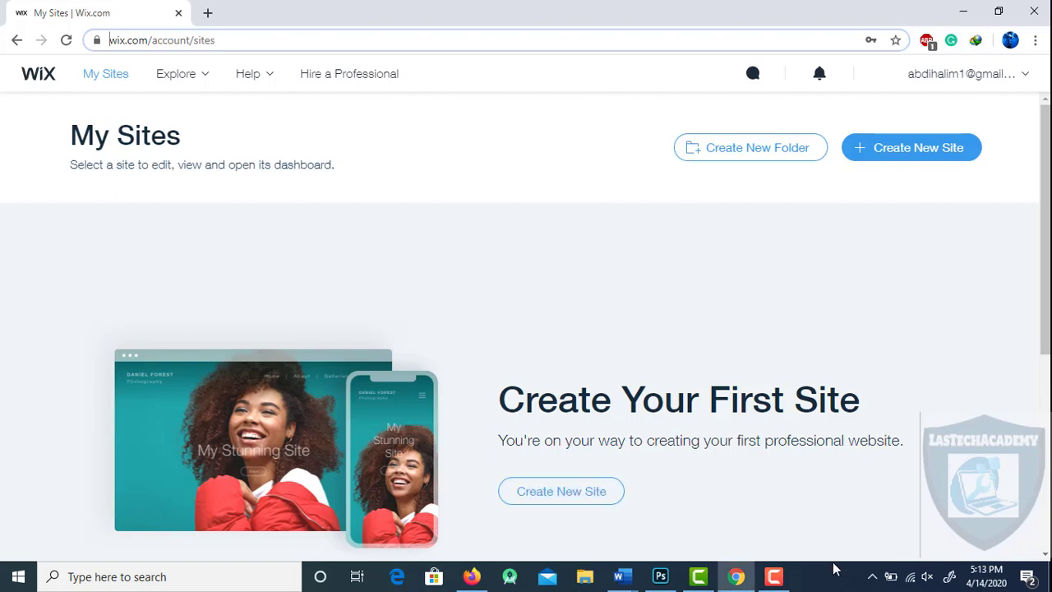
{"action": "scroll", "coordinate": [1017, 197], "scroll_direction": "down", "scroll_amount": 2}
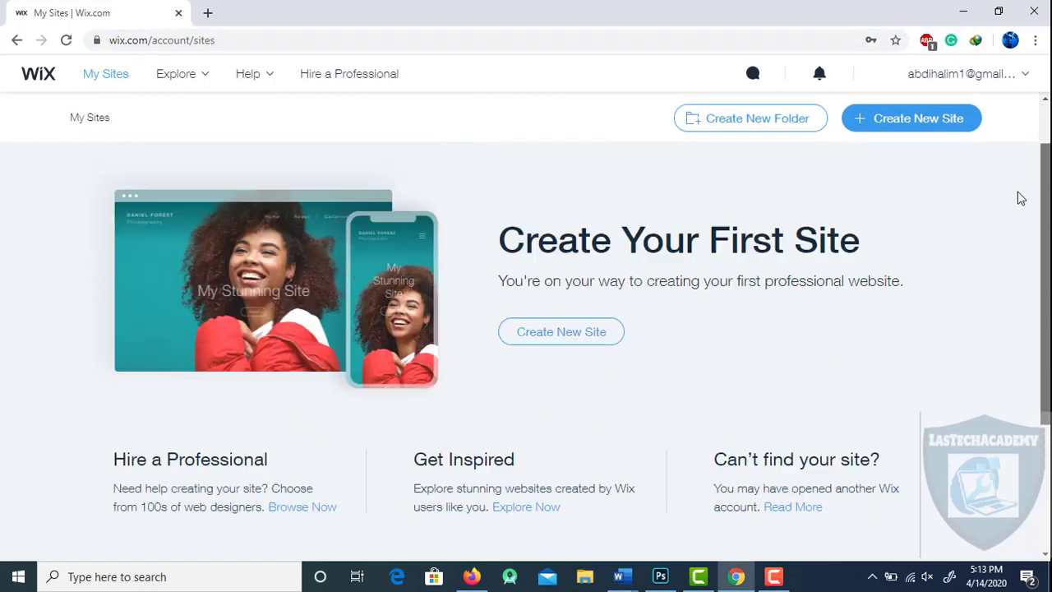
{"action": "scroll", "coordinate": [1015, 185], "scroll_direction": "up", "scroll_amount": 2}
{"action": "scroll", "coordinate": [1013, 190], "scroll_direction": "down", "scroll_amount": 4}
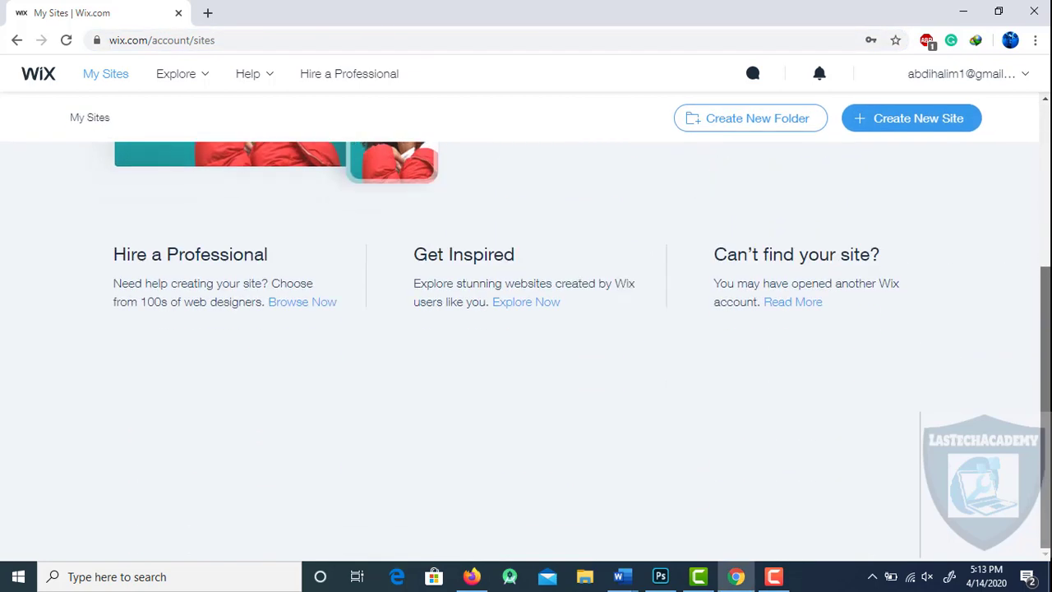
{"action": "scroll", "coordinate": [990, 204], "scroll_direction": "up", "scroll_amount": 2}
{"action": "scroll", "coordinate": [990, 204], "scroll_direction": "up", "scroll_amount": 3}
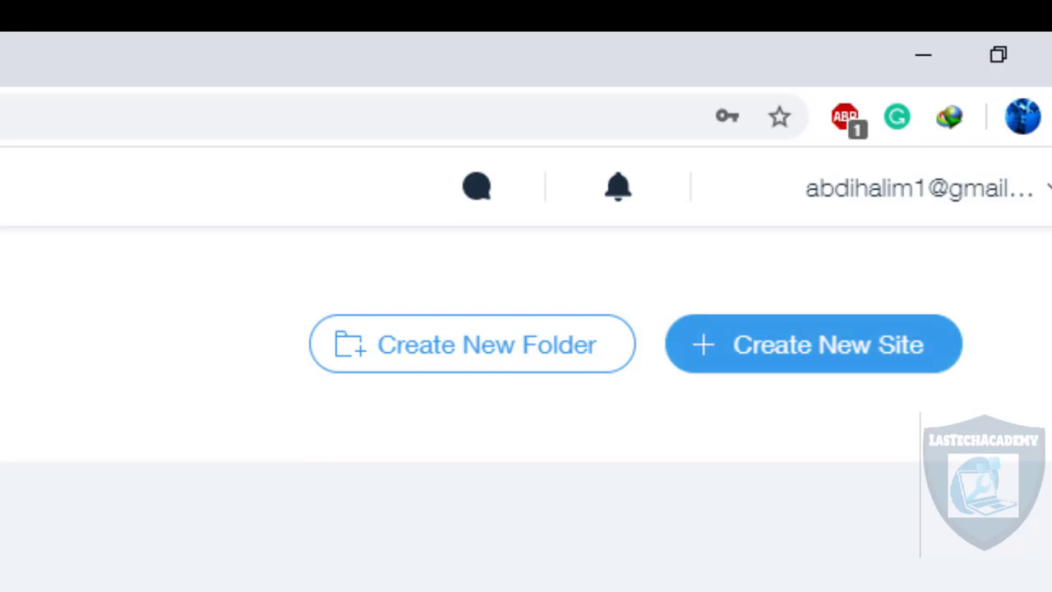
{"action": "scroll", "coordinate": [527, 411], "scroll_direction": "down", "scroll_amount": 2}
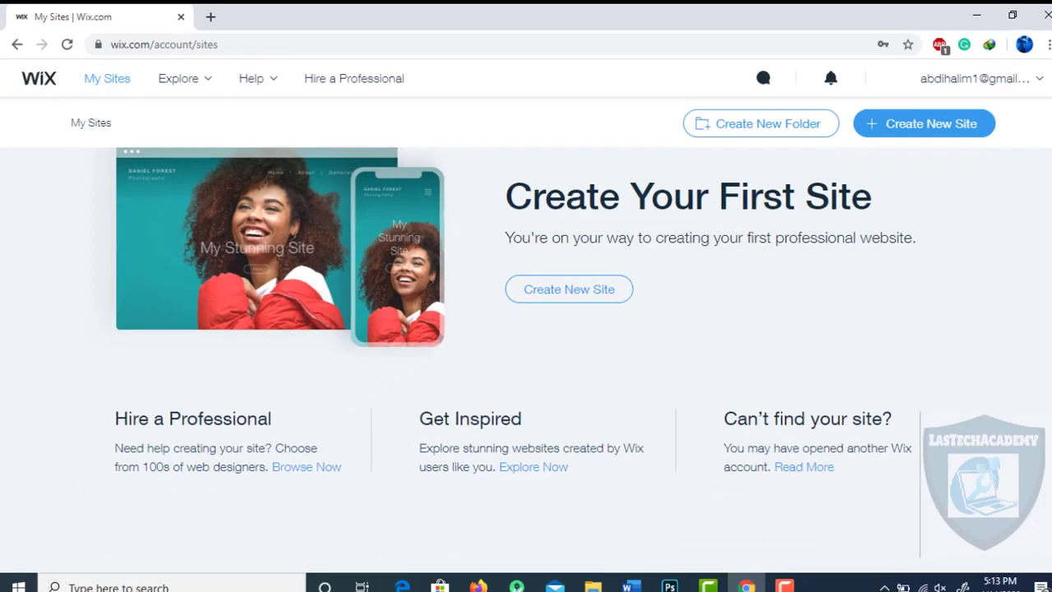
{"action": "scroll", "coordinate": [526, 329], "scroll_direction": "up", "scroll_amount": 1}
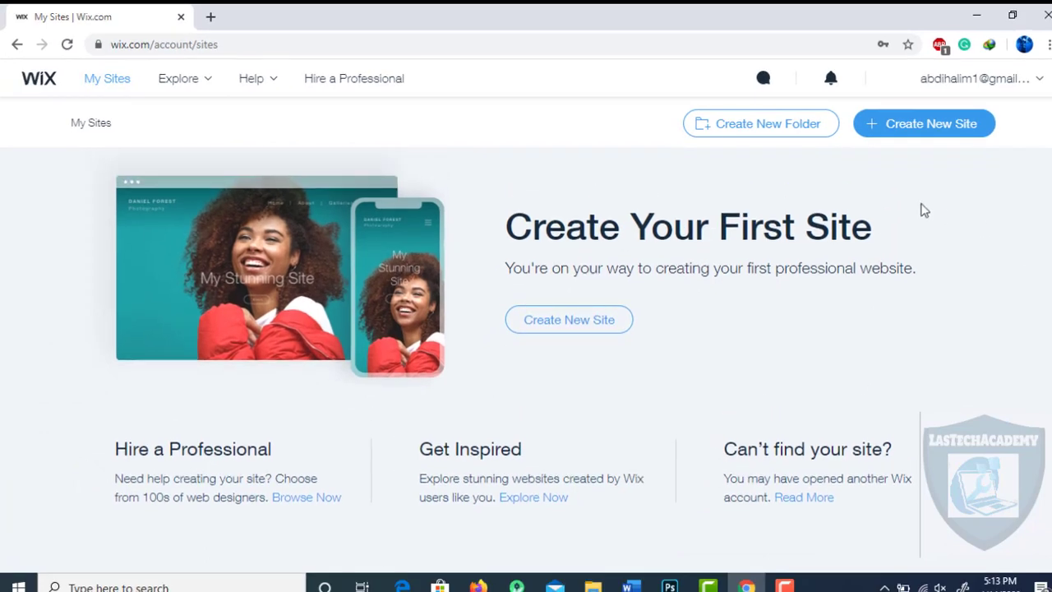
- Create a new site of the Blog category and have Wix ADI build it
{"action": "left_click", "coordinate": [914, 130]}
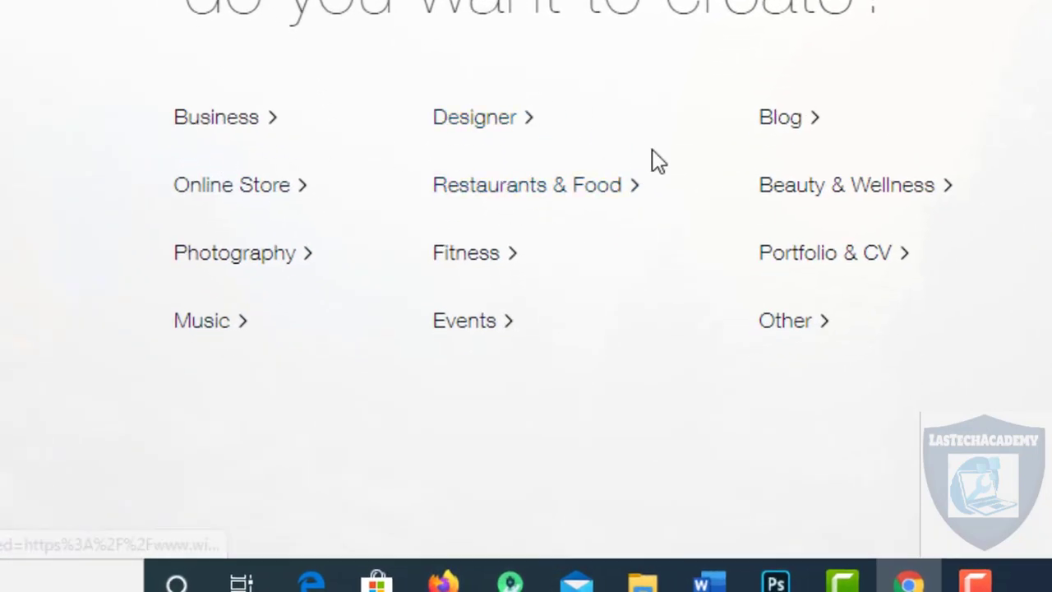
{"action": "left_click", "coordinate": [788, 130]}
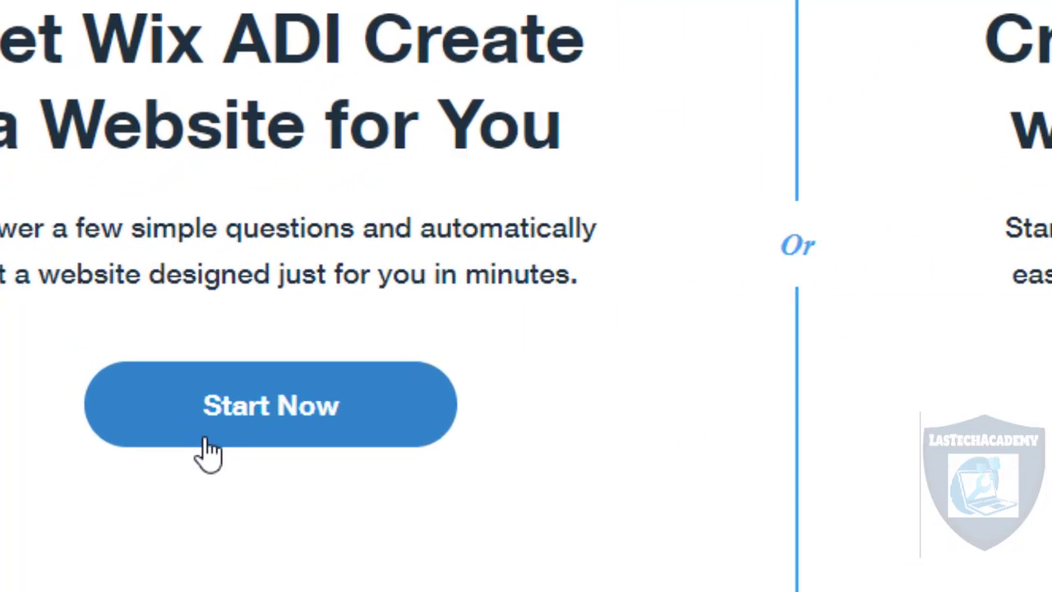
{"action": "left_click", "coordinate": [308, 451]}
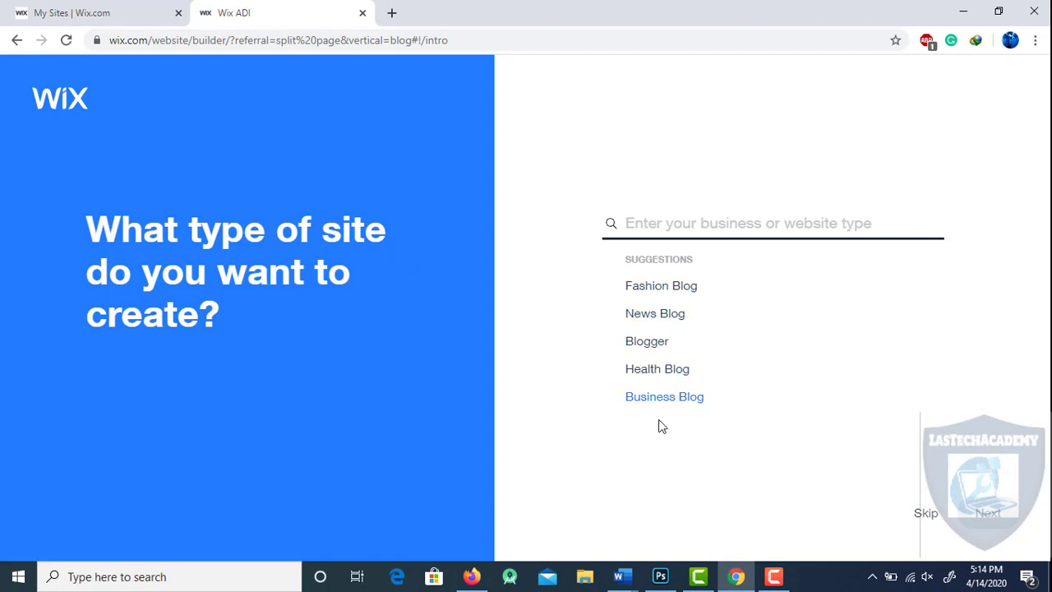
- Set the site type to Tech Blogger and postpone choosing the recommended features
{"action": "left_click", "coordinate": [651, 352]}
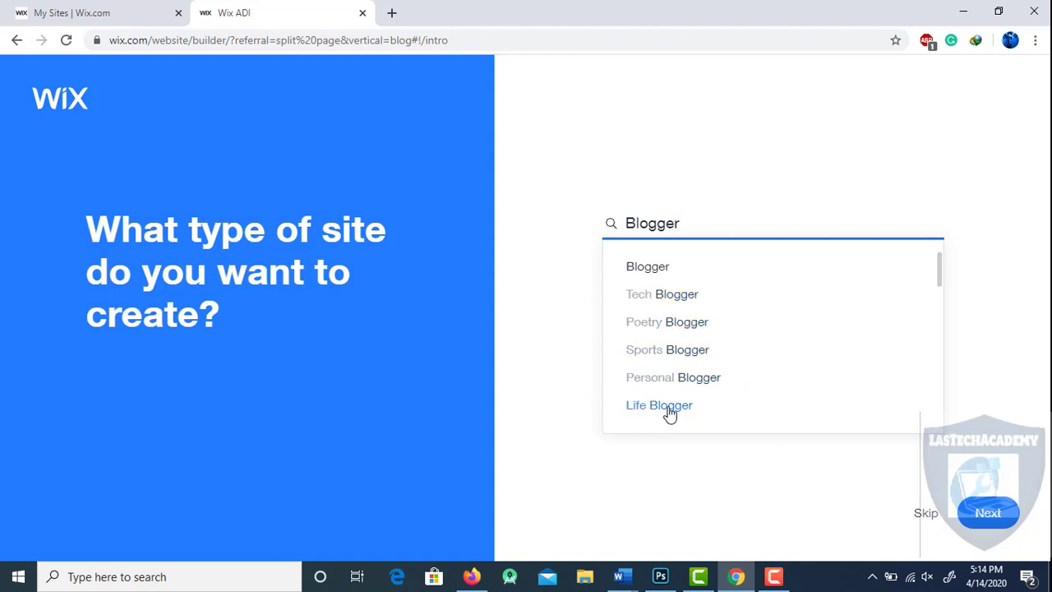
{"action": "left_click", "coordinate": [653, 294]}
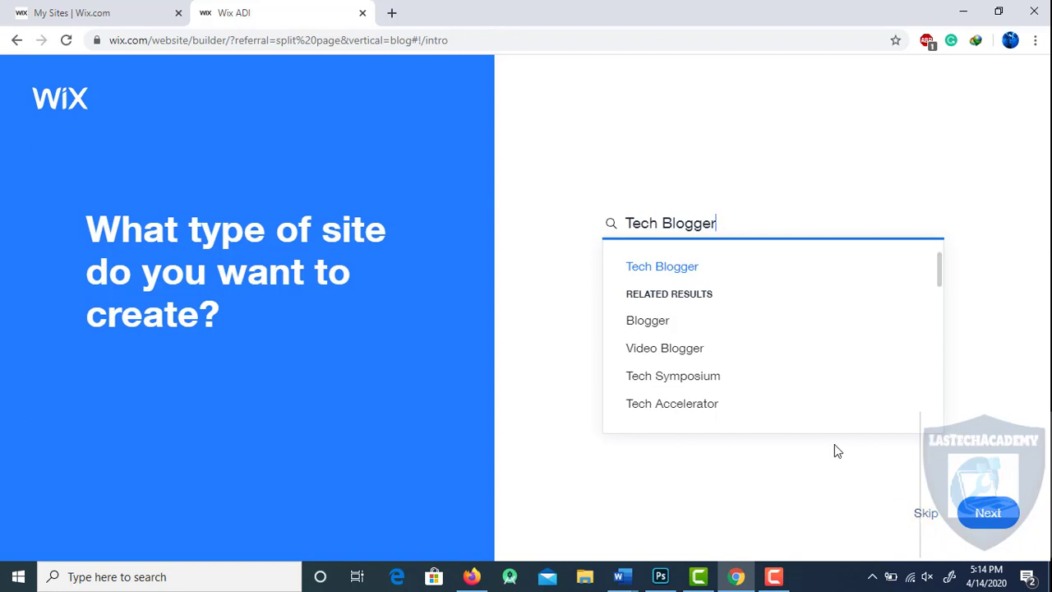
{"action": "left_click", "coordinate": [661, 271]}
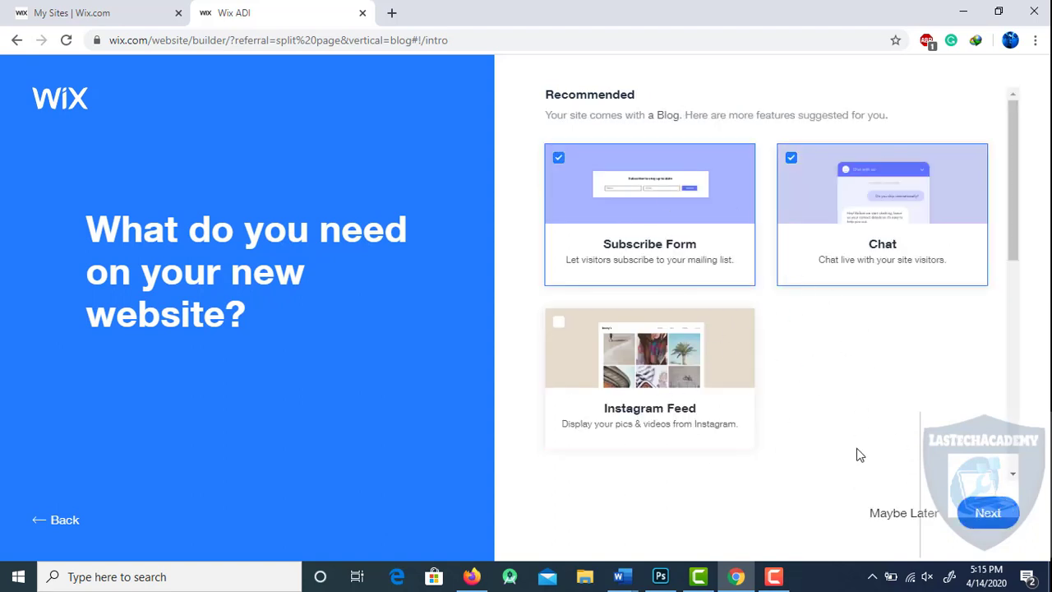
{"action": "left_click", "coordinate": [904, 518]}
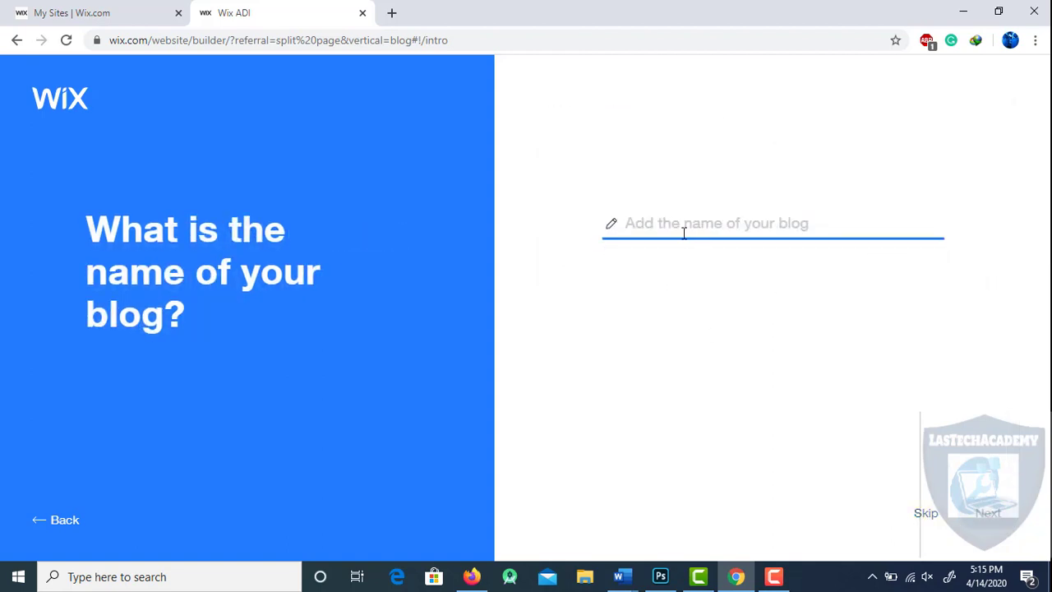
- Name the blog "Lastech Academy" and proceed without importing content or editing the remaining site info
{"action": "type", "text": "Lastech Academy"}
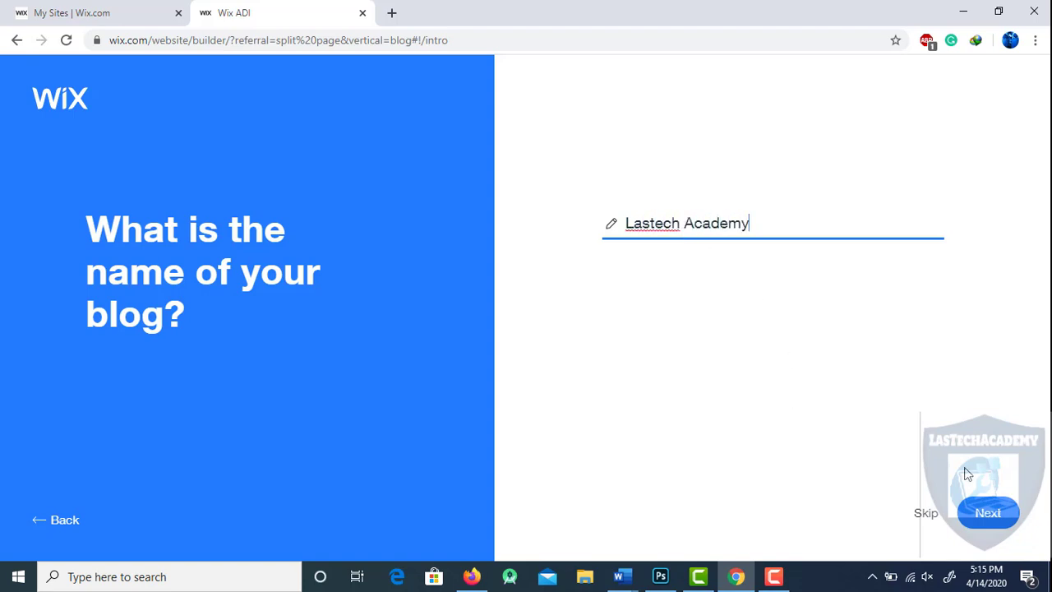
{"action": "left_click", "coordinate": [988, 518]}
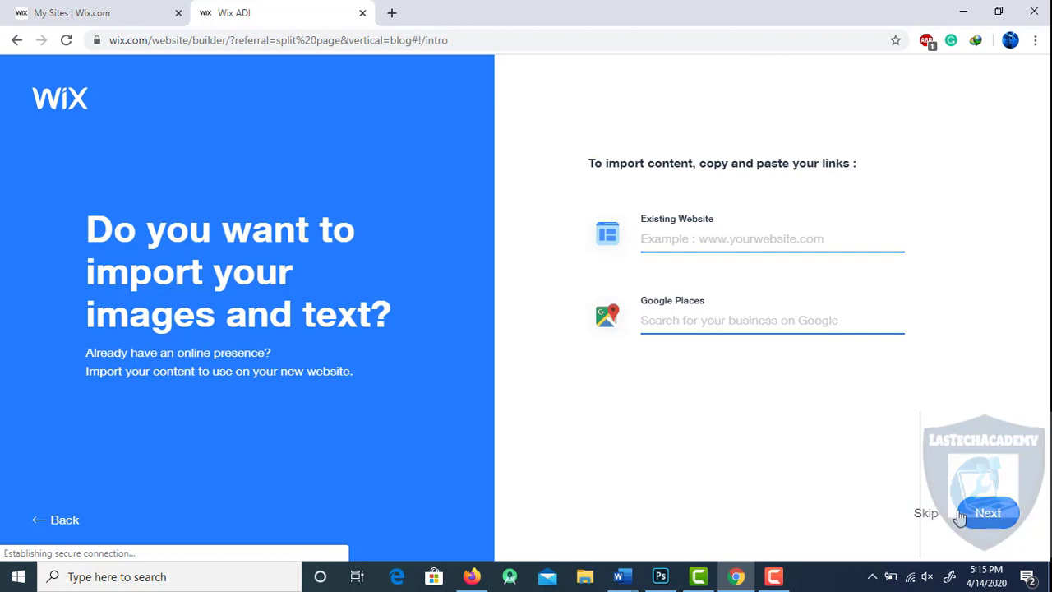
{"action": "left_click", "coordinate": [929, 517]}
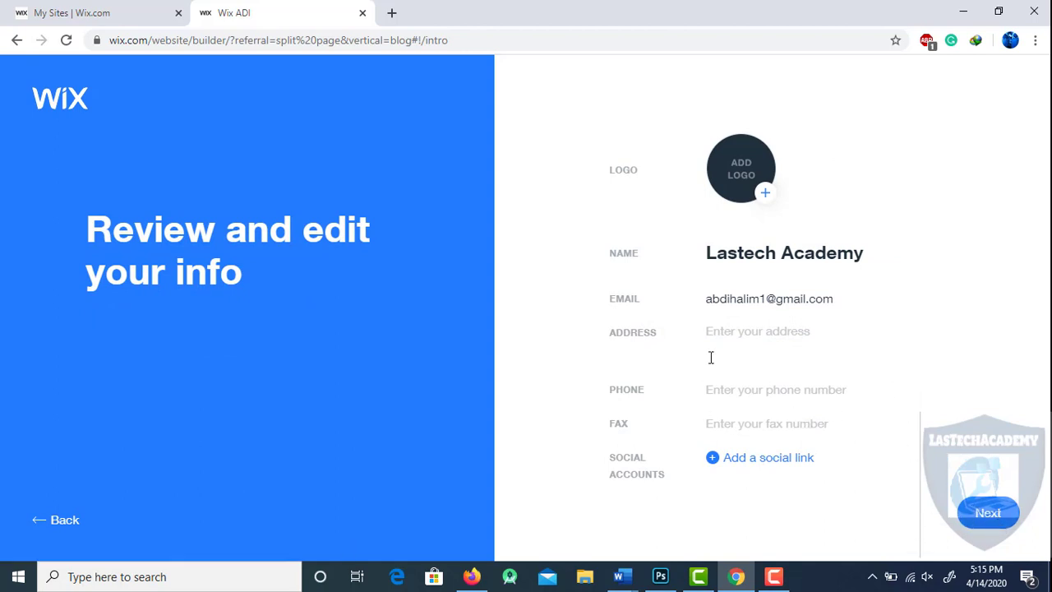
{"action": "left_click", "coordinate": [976, 518]}
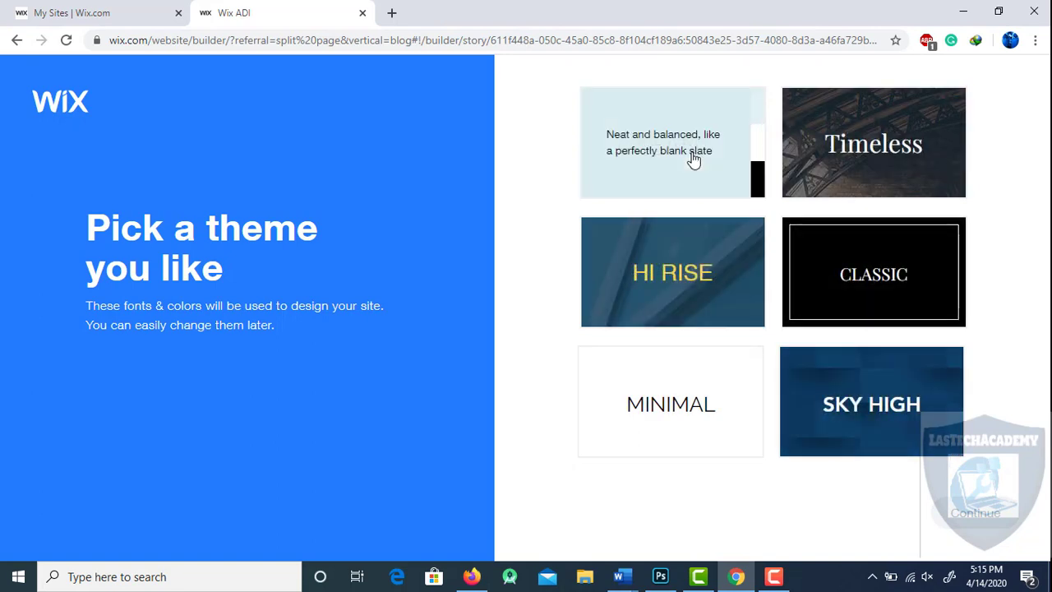
- Apply the HI RISE theme and use the homepage design with the laptop and coffee mug photo
{"action": "left_click", "coordinate": [676, 286]}
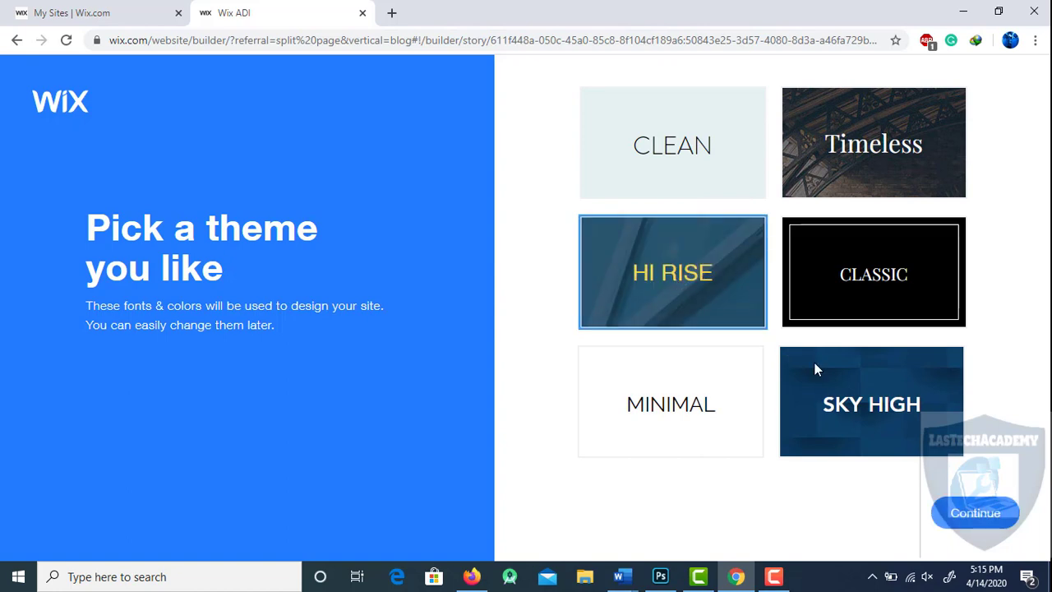
{"action": "left_click", "coordinate": [960, 511]}
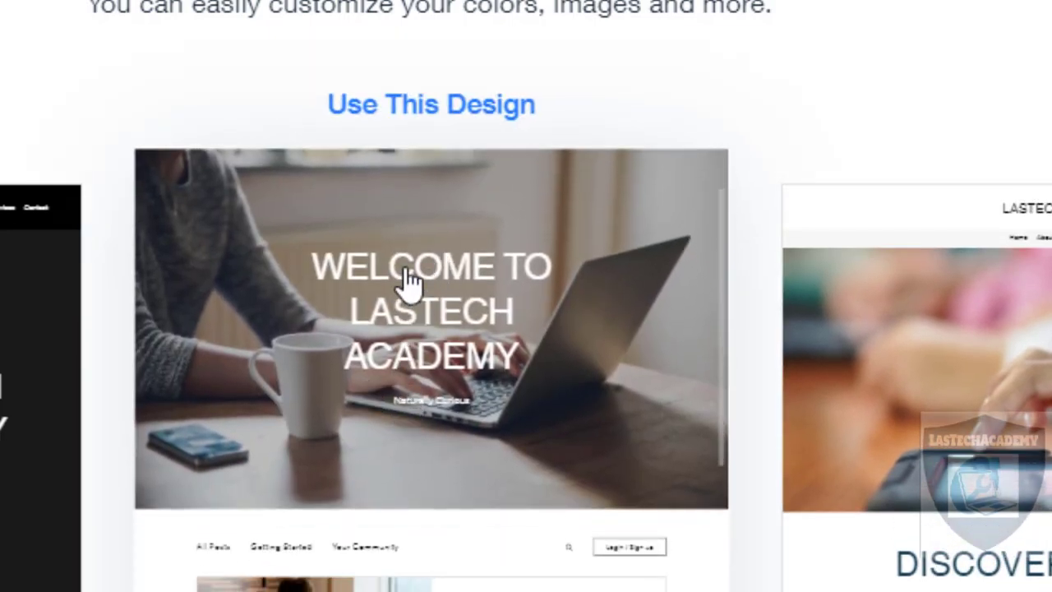
{"action": "left_click", "coordinate": [407, 272]}
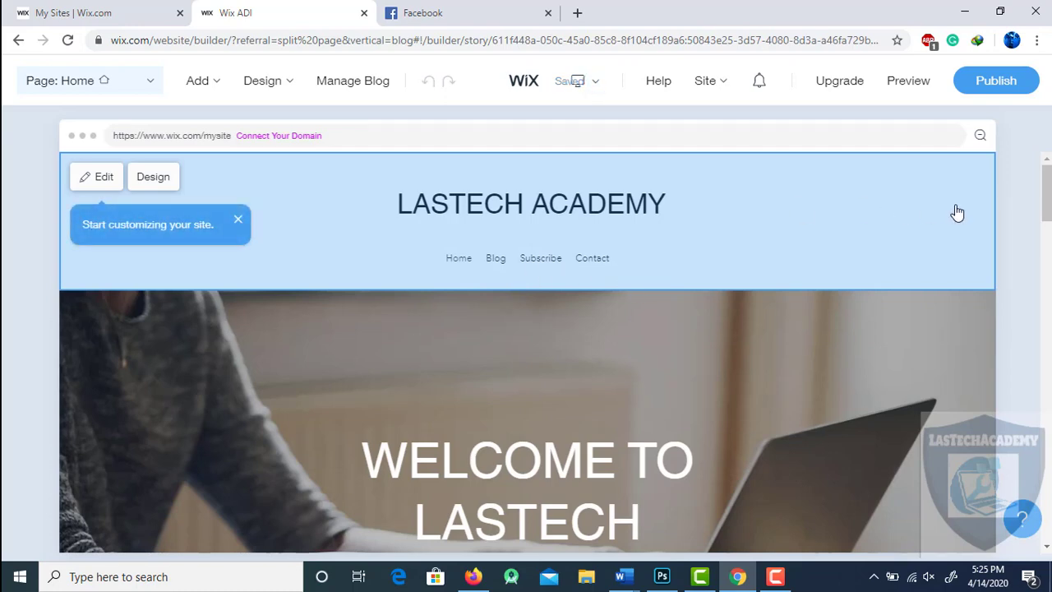
- Change the welcome section's title to "Kusoo dhowow Lastech Acadmey"
{"action": "left_click_drag", "start_coordinate": [1042, 202], "coordinate": [919, 242]}
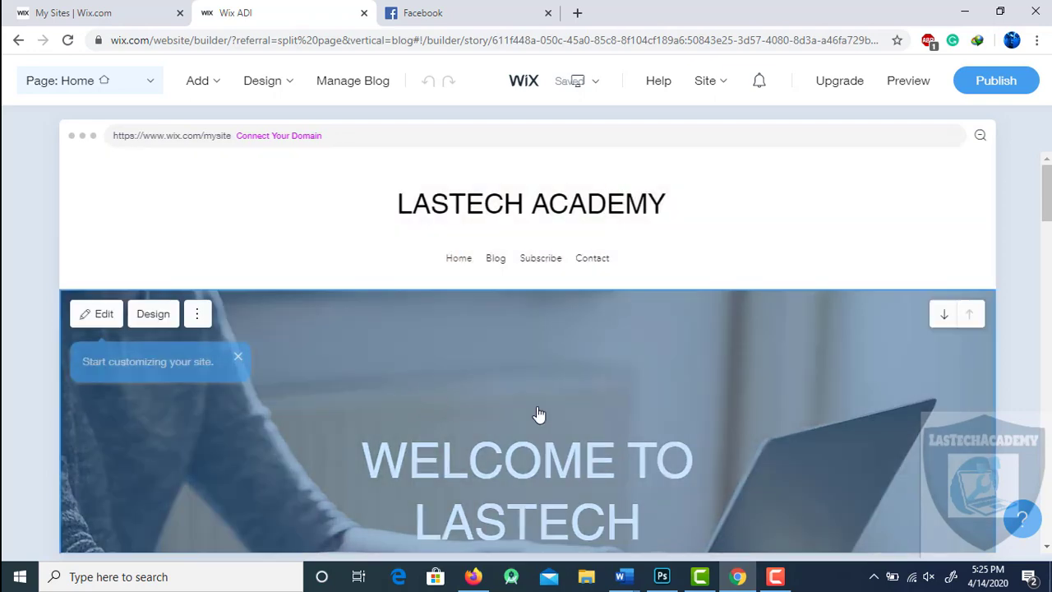
{"action": "scroll", "coordinate": [1023, 226], "scroll_direction": "down", "scroll_amount": 3}
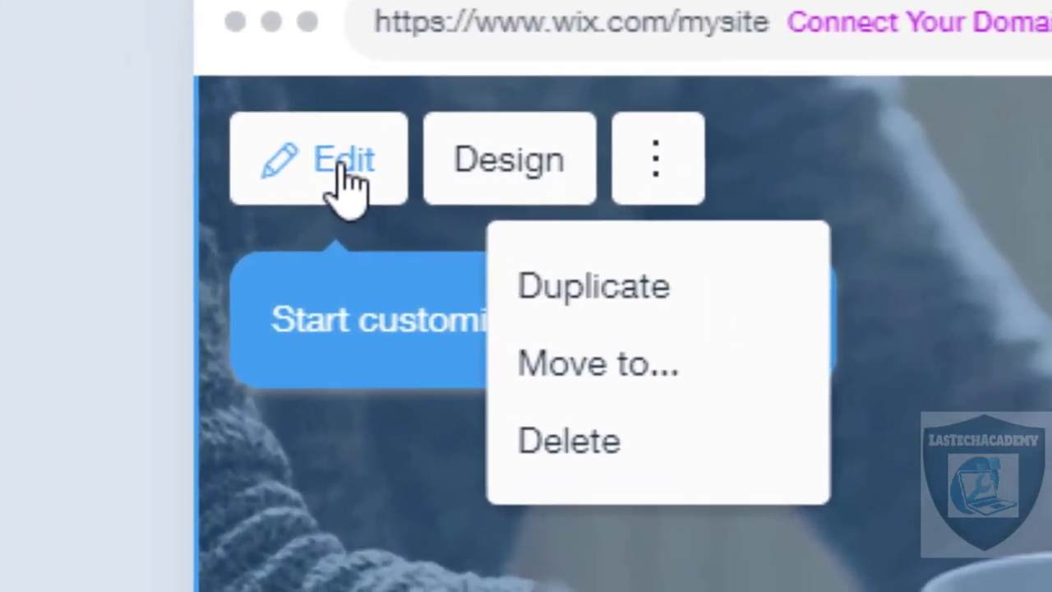
{"action": "left_click", "coordinate": [103, 179]}
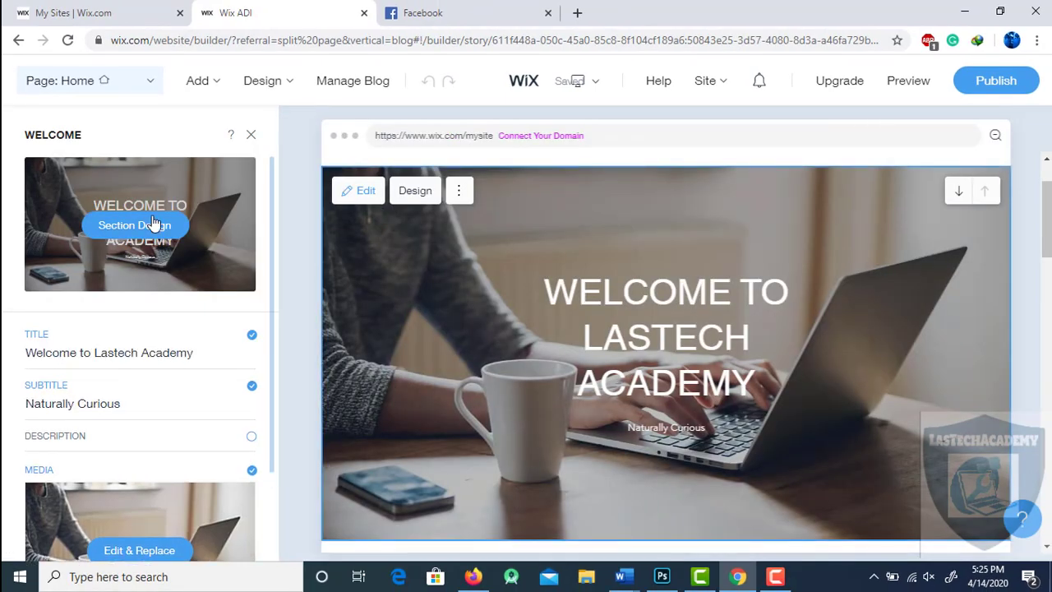
{"action": "left_click", "coordinate": [188, 353]}
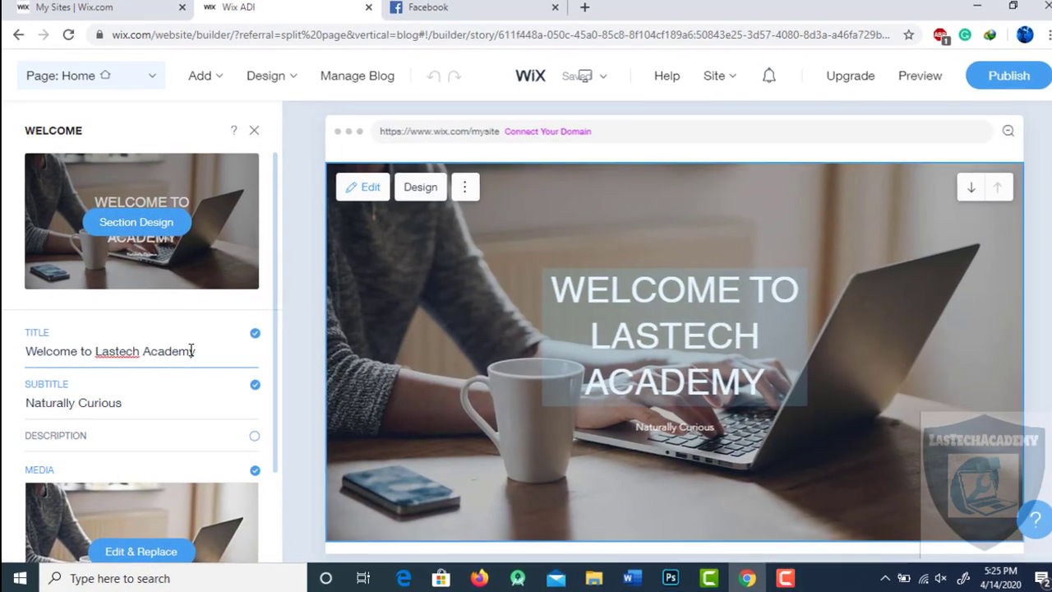
{"action": "triple_click", "coordinate": [194, 348]}
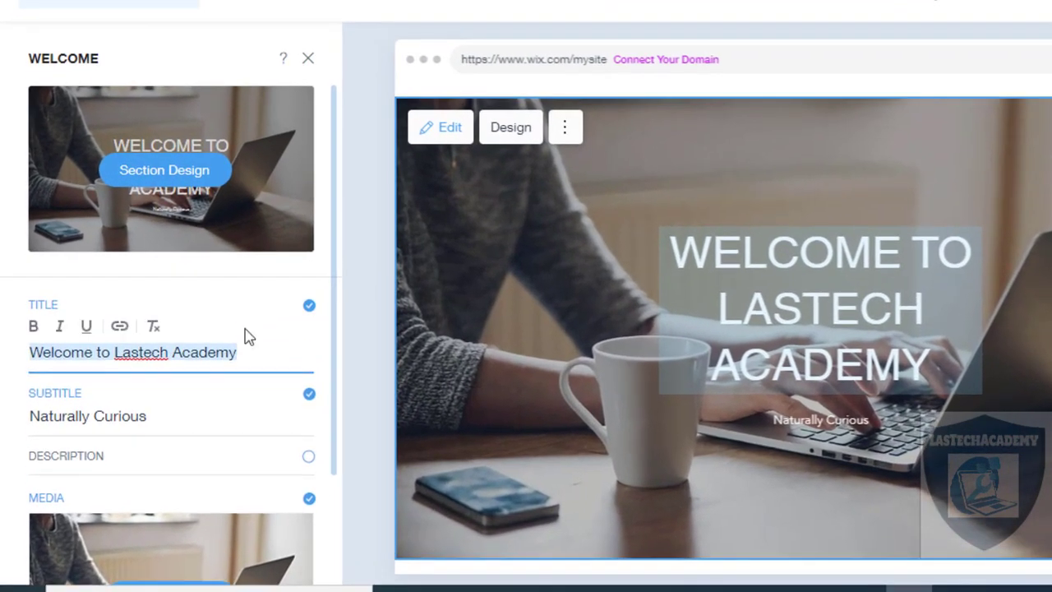
{"action": "left_click_drag", "start_coordinate": [245, 352], "coordinate": [2, 360]}
{"action": "type", "text": "Kus"}
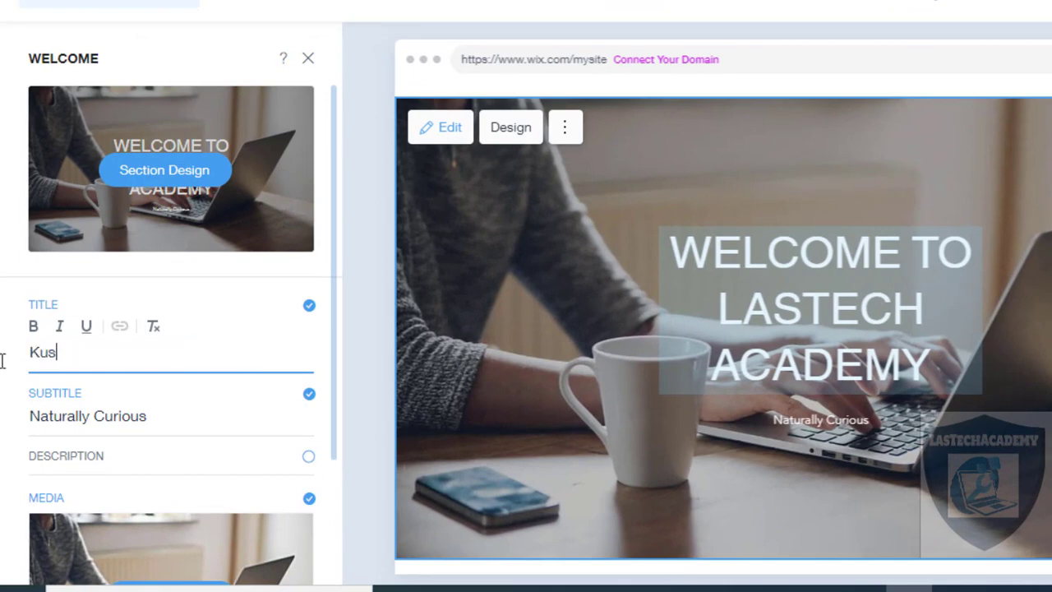
{"action": "type", "text": "oo dhawo"}
{"action": "key", "text": "BackSpace"}
{"action": "key", "text": "BackSpace"}
{"action": "key", "text": "BackSpace"}
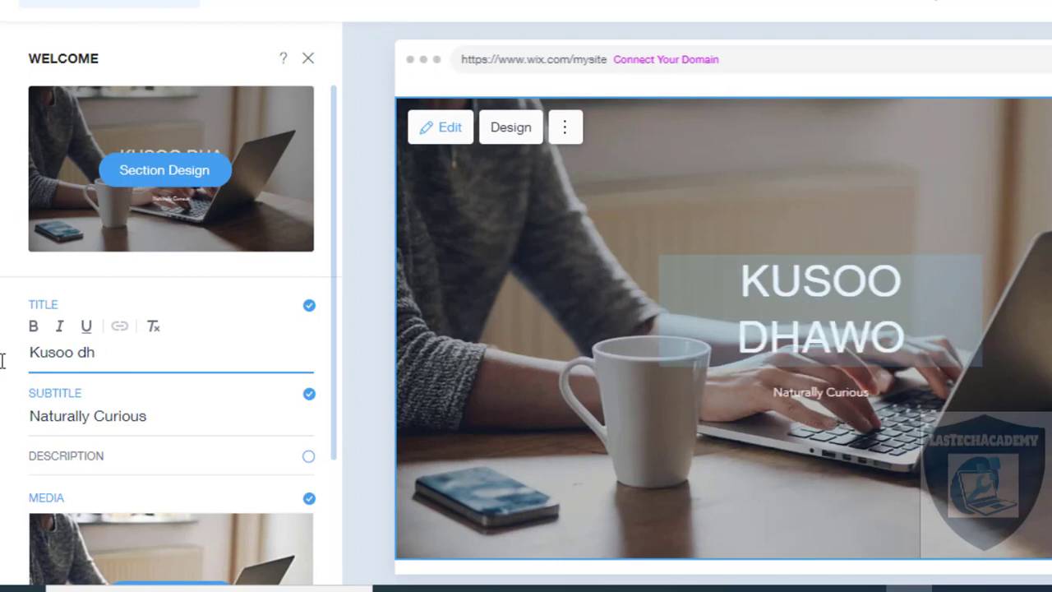
{"action": "type", "text": "owow Lastec"}
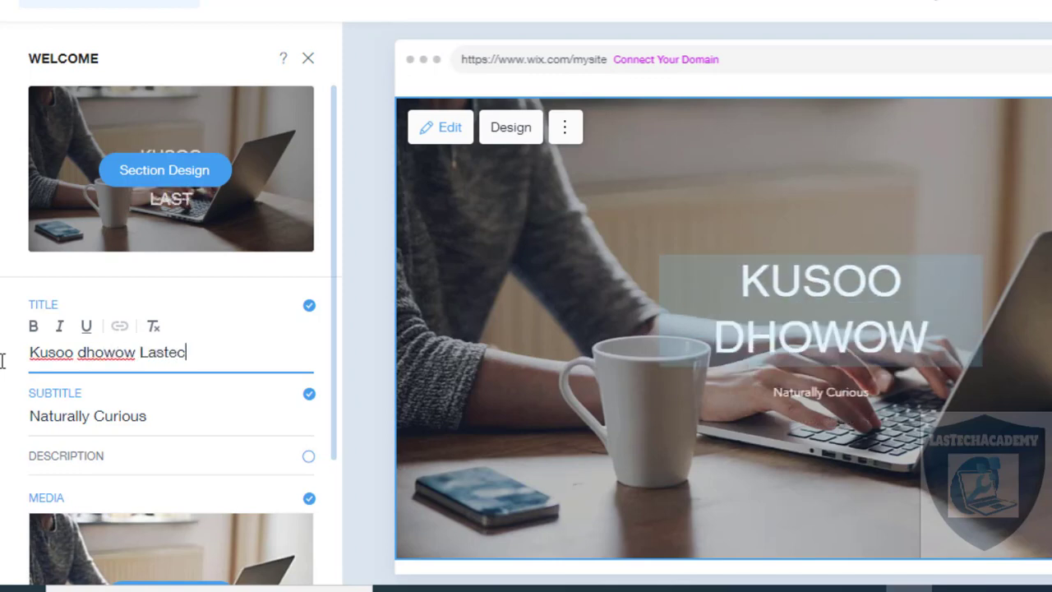
{"action": "type", "text": "h Acadmey"}
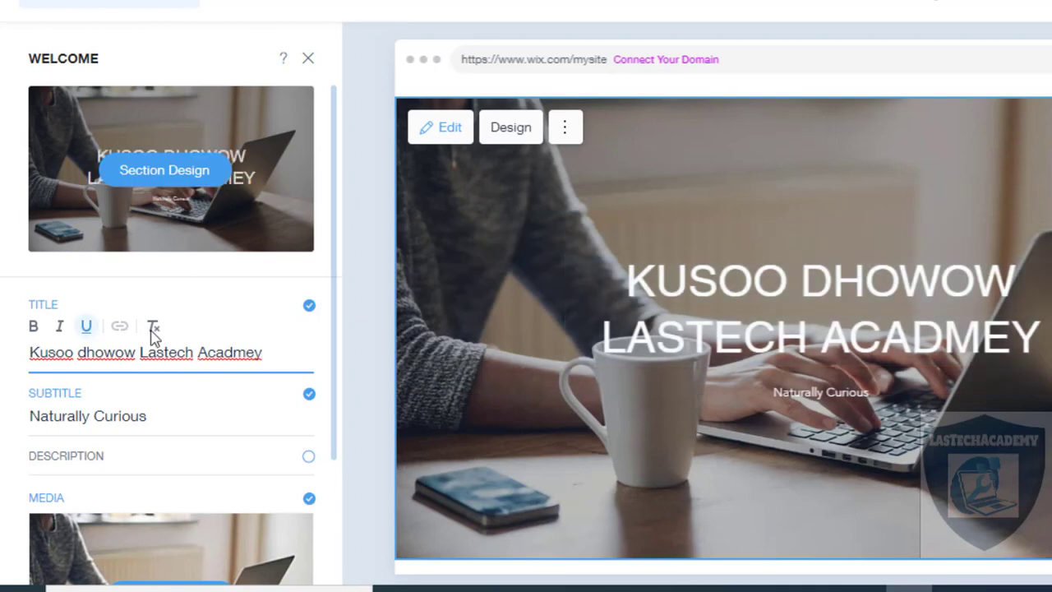
- Replace the welcome section's subtitle with "iska diiwaan gali"
{"action": "left_click", "coordinate": [158, 421]}
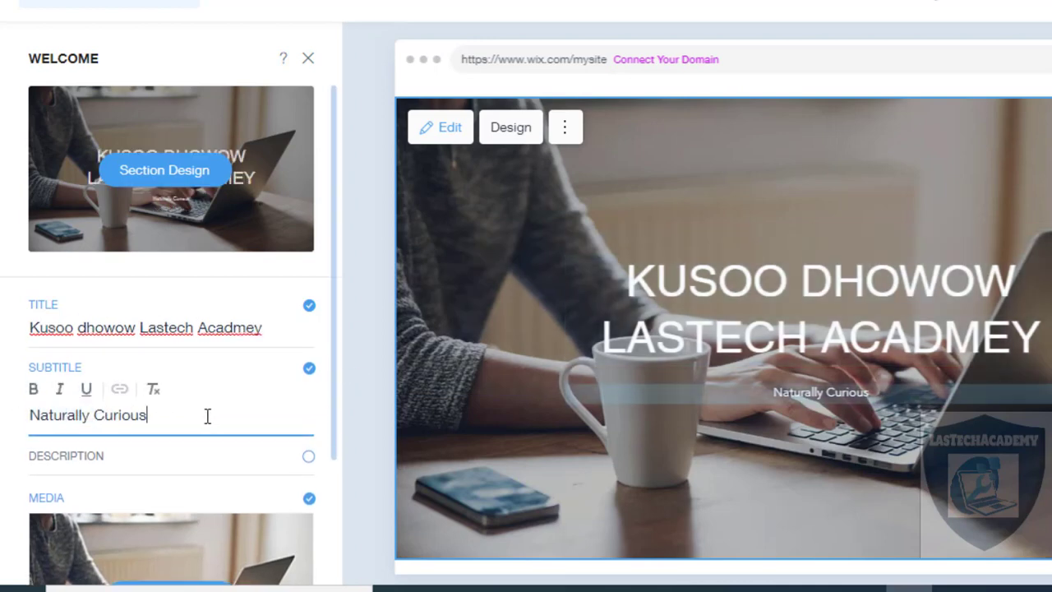
{"action": "left_click_drag", "start_coordinate": [208, 417], "coordinate": [18, 420]}
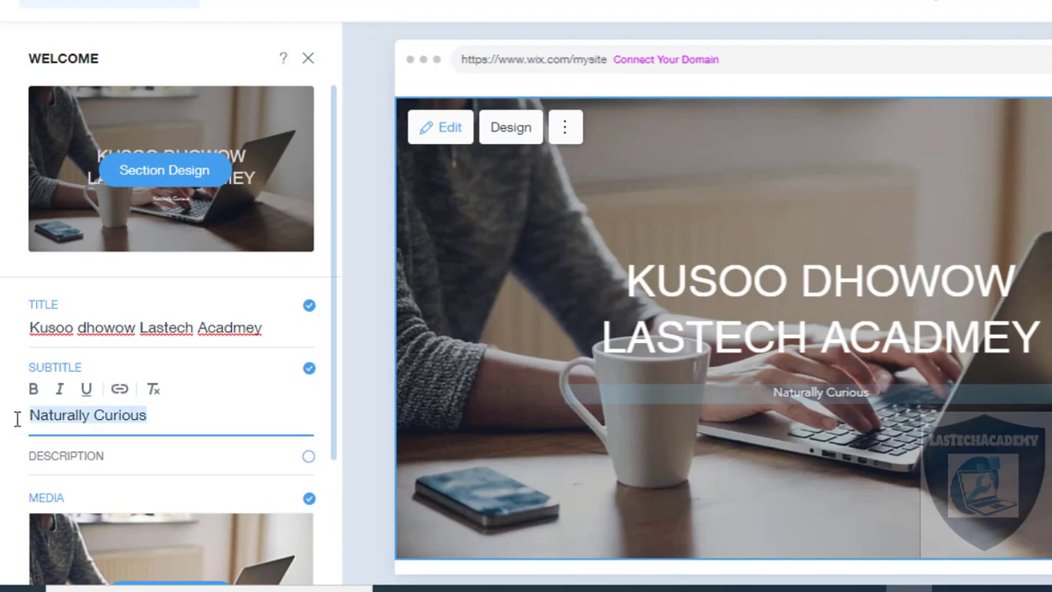
{"action": "type", "text": "Aa"}
{"action": "key", "text": "BackSpace"}
{"action": "key", "text": "BackSpace"}
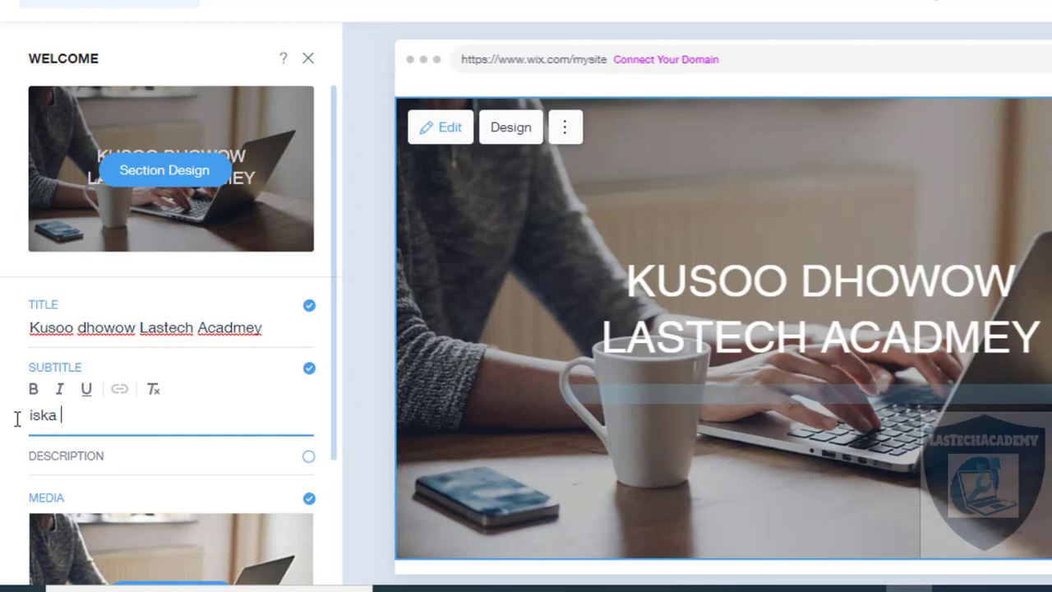
{"action": "type", "text": "iska diiwaan gali"}
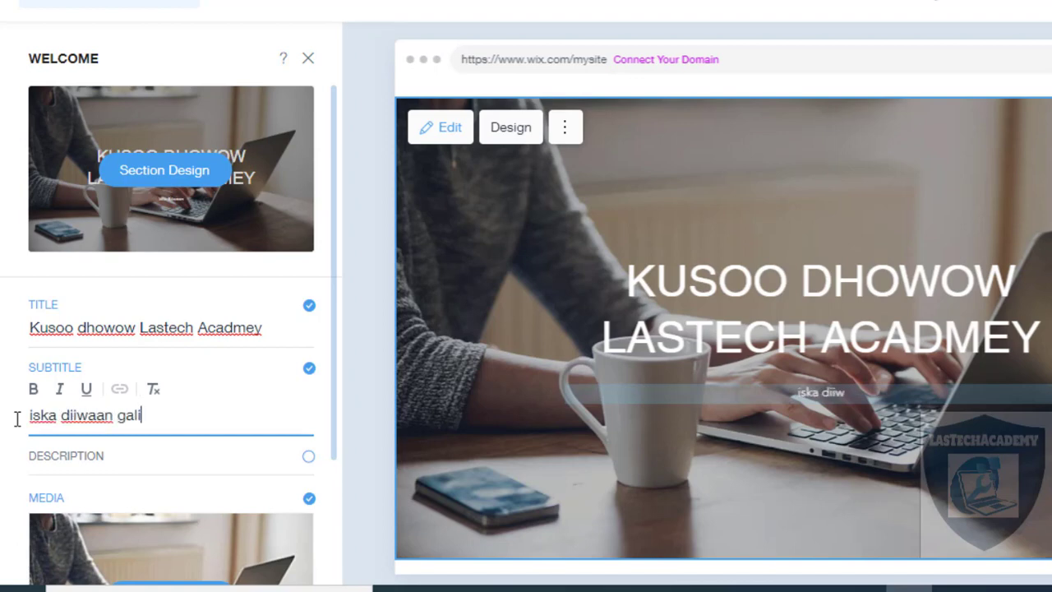
{"action": "left_click", "coordinate": [180, 467]}
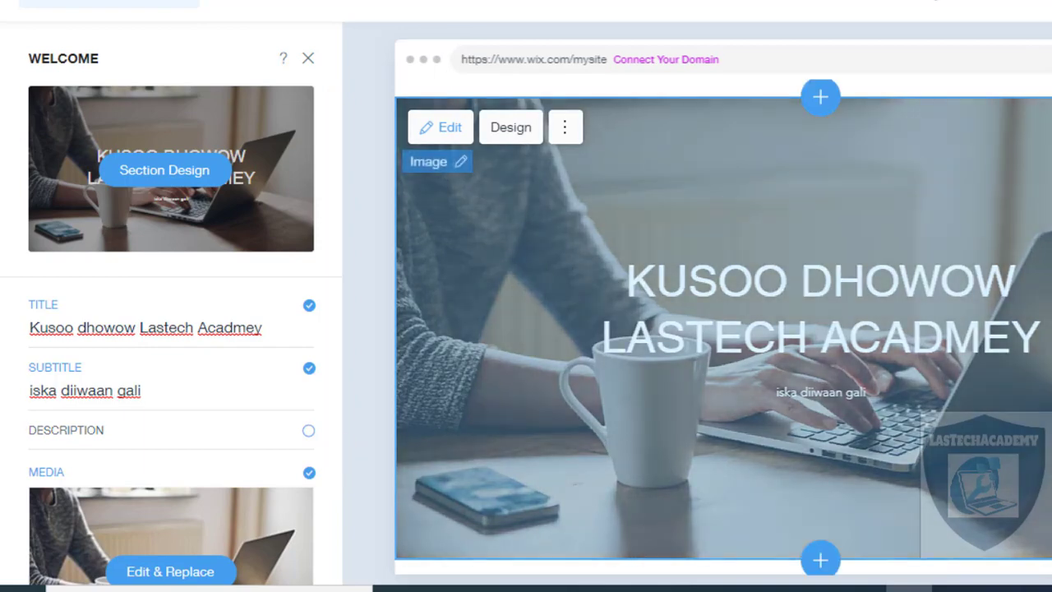
- Examine the welcome section's image replacement options, including uploading from the computer, and close the media settings without choosing a picture
{"action": "scroll", "coordinate": [723, 321], "scroll_direction": "down", "scroll_amount": 2}
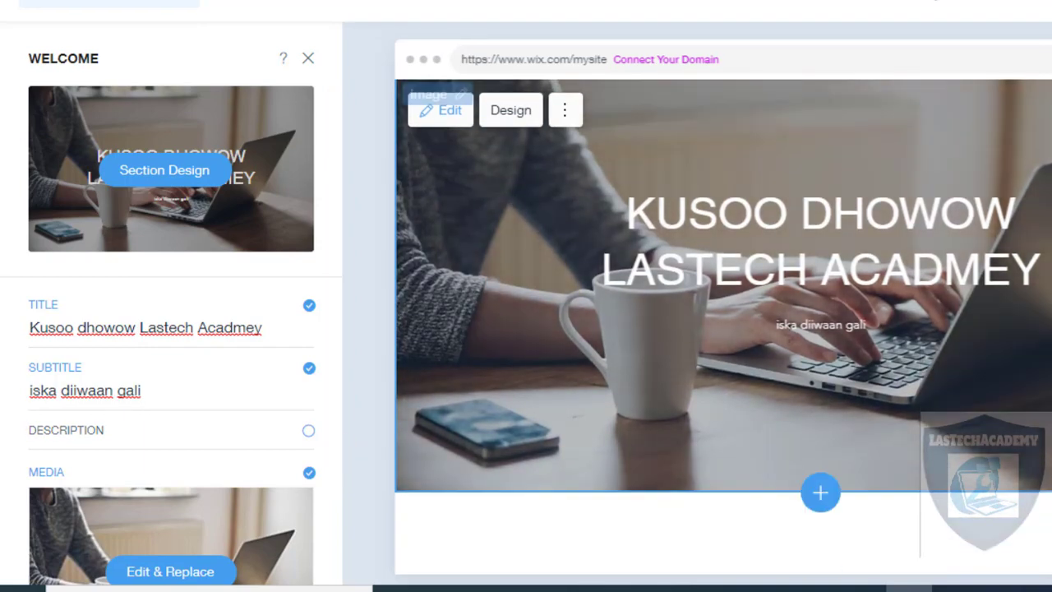
{"action": "scroll", "coordinate": [812, 271], "scroll_direction": "down", "scroll_amount": 5}
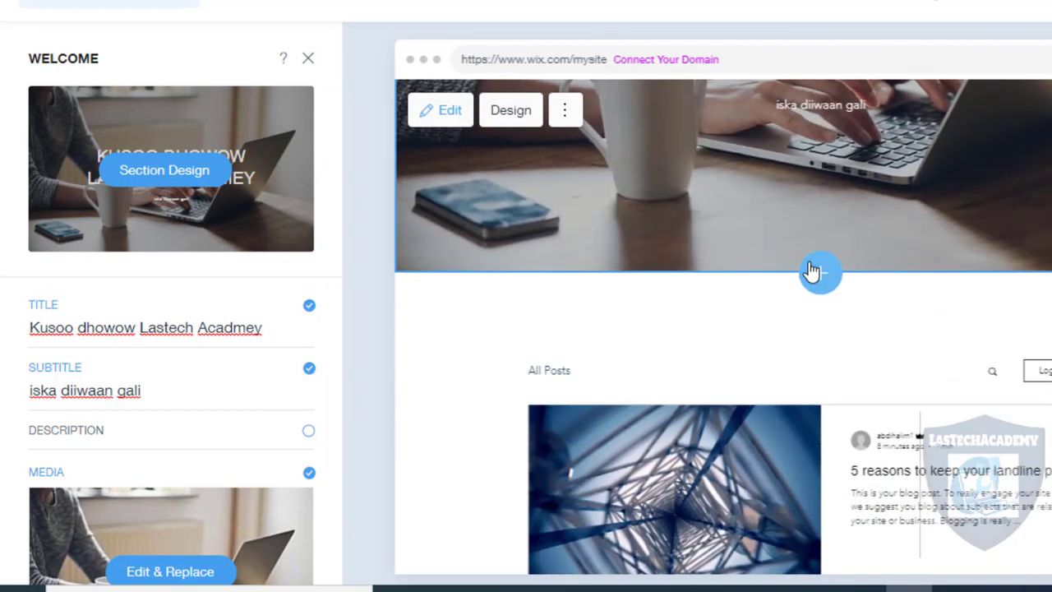
{"action": "left_click_drag", "start_coordinate": [336, 254], "coordinate": [329, 371]}
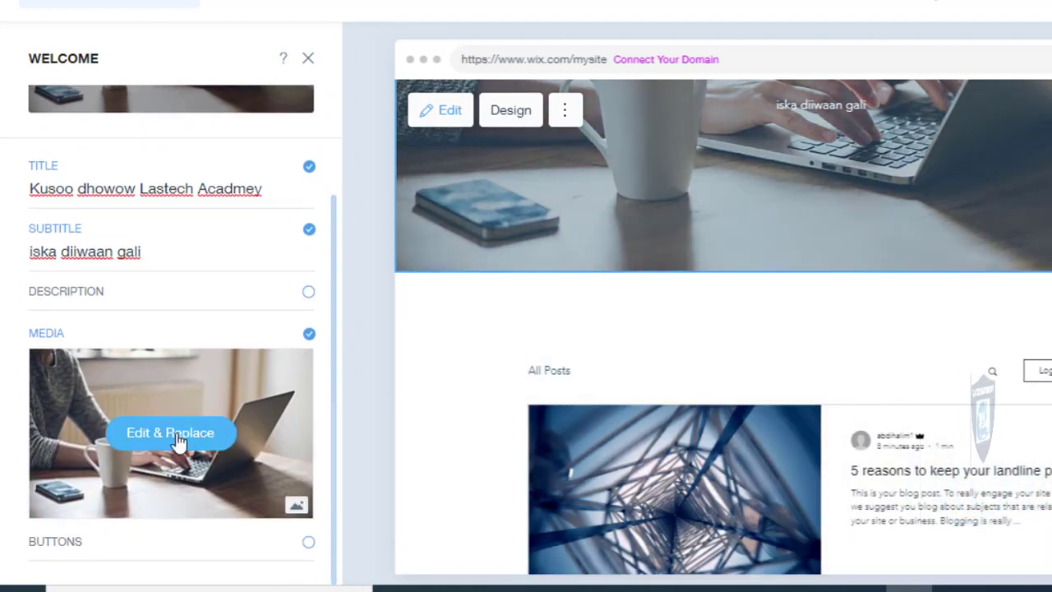
{"action": "left_click", "coordinate": [179, 442]}
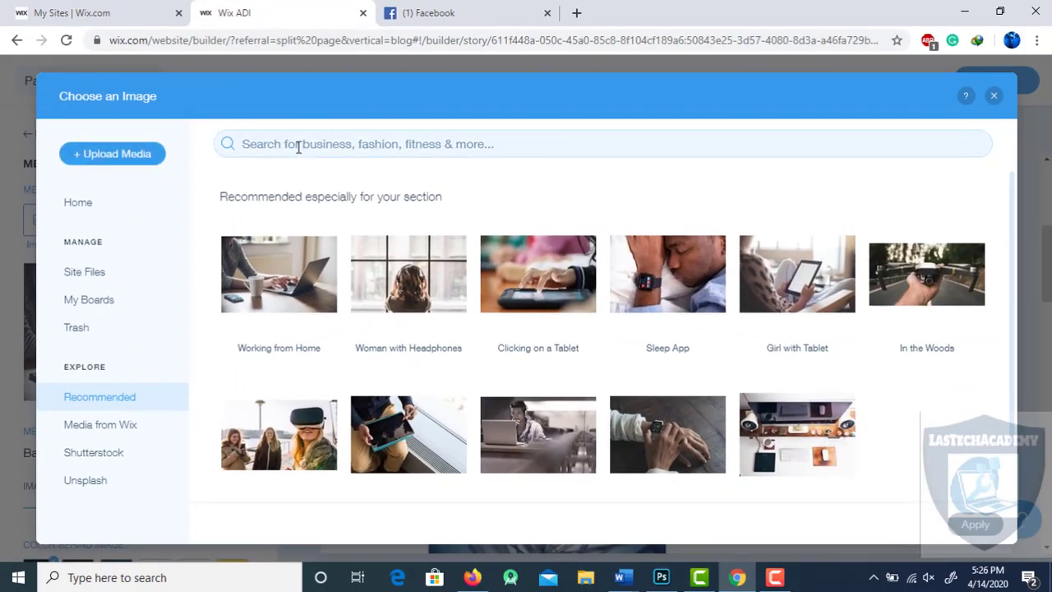
{"action": "left_click", "coordinate": [156, 156]}
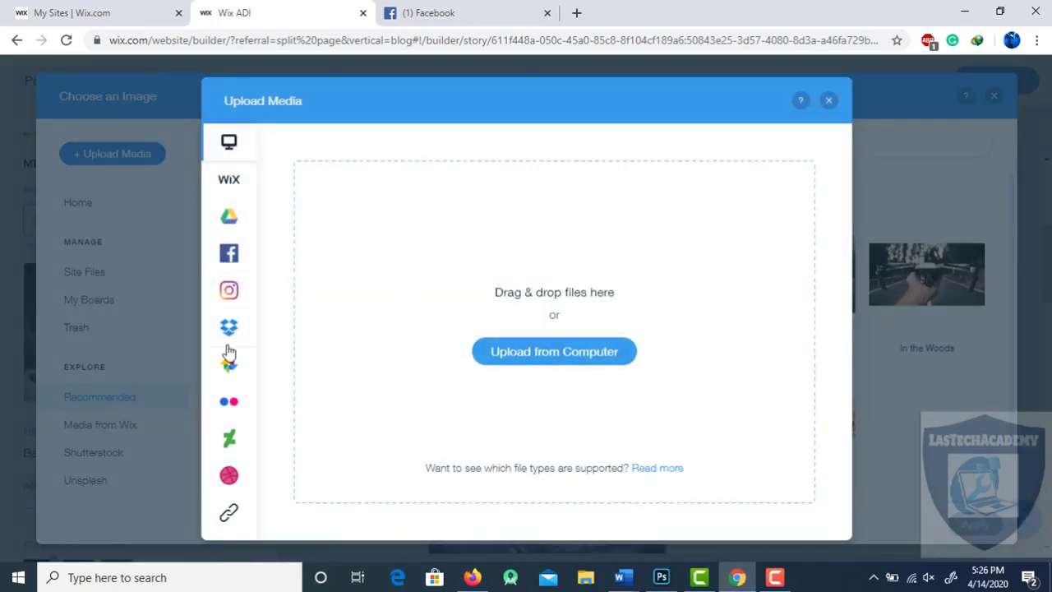
{"action": "left_click", "coordinate": [534, 359]}
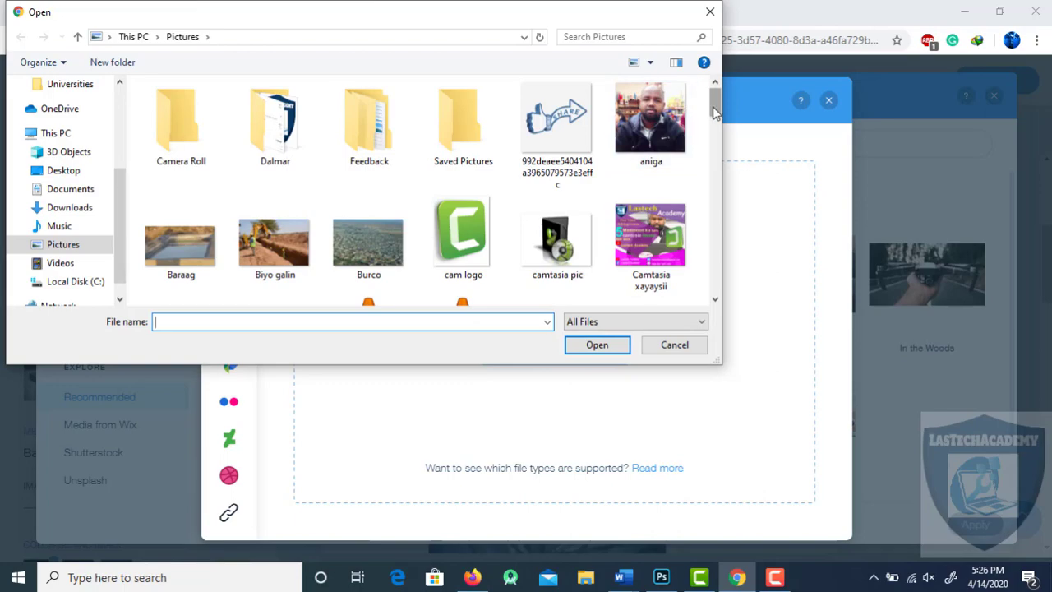
{"action": "mouse_move", "coordinate": [716, 130]}
{"action": "left_mouse_down"}
{"action": "mouse_move", "coordinate": [715, 197]}
{"action": "mouse_move", "coordinate": [715, 115]}
{"action": "left_mouse_up"}
{"action": "left_click", "coordinate": [711, 12]}
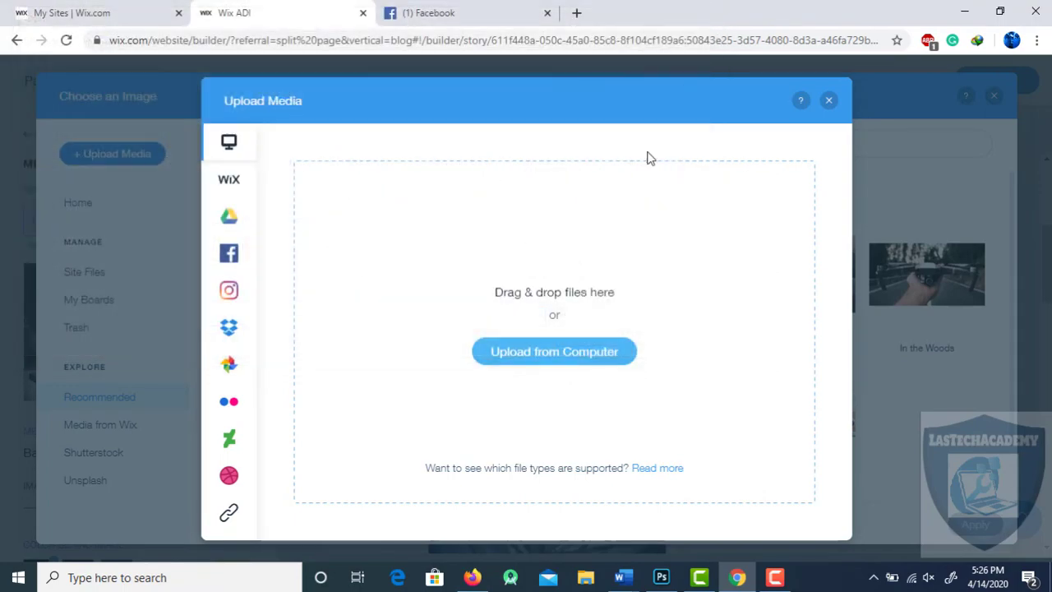
{"action": "left_click", "coordinate": [830, 101]}
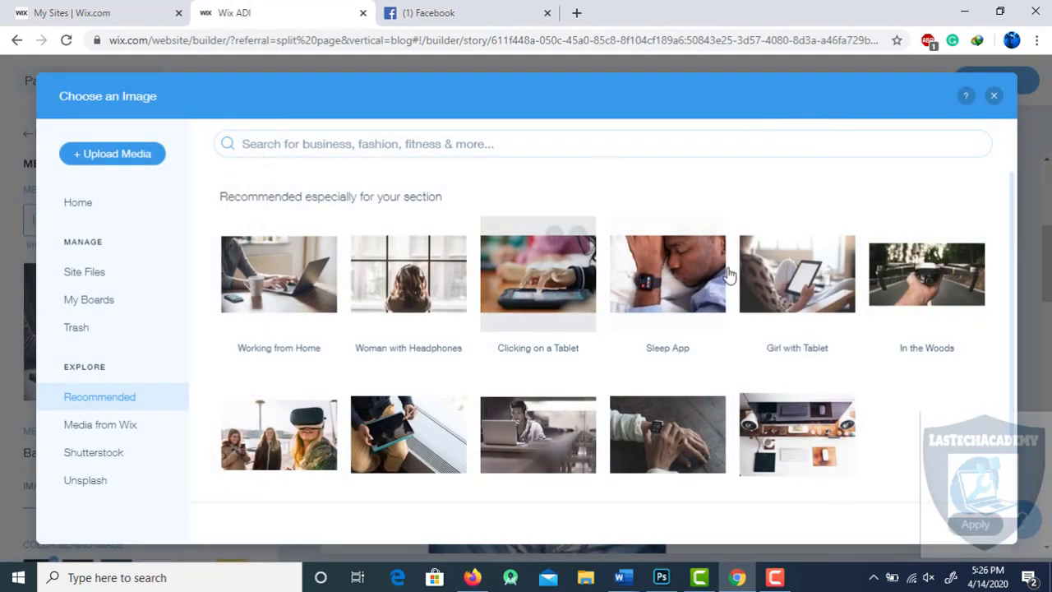
{"action": "left_click", "coordinate": [996, 97]}
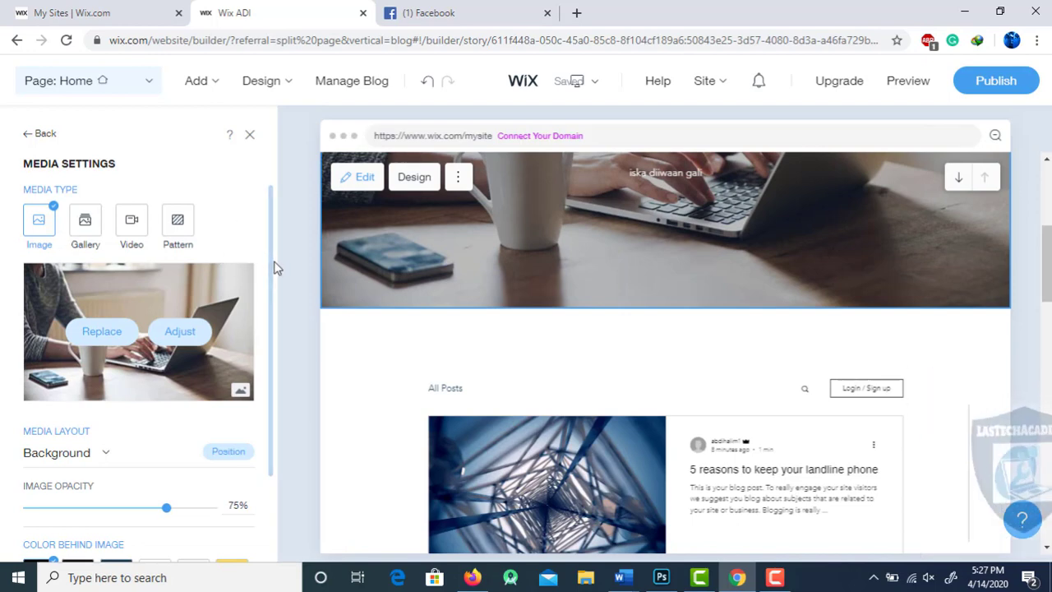
{"action": "left_click_drag", "start_coordinate": [274, 262], "coordinate": [267, 310]}
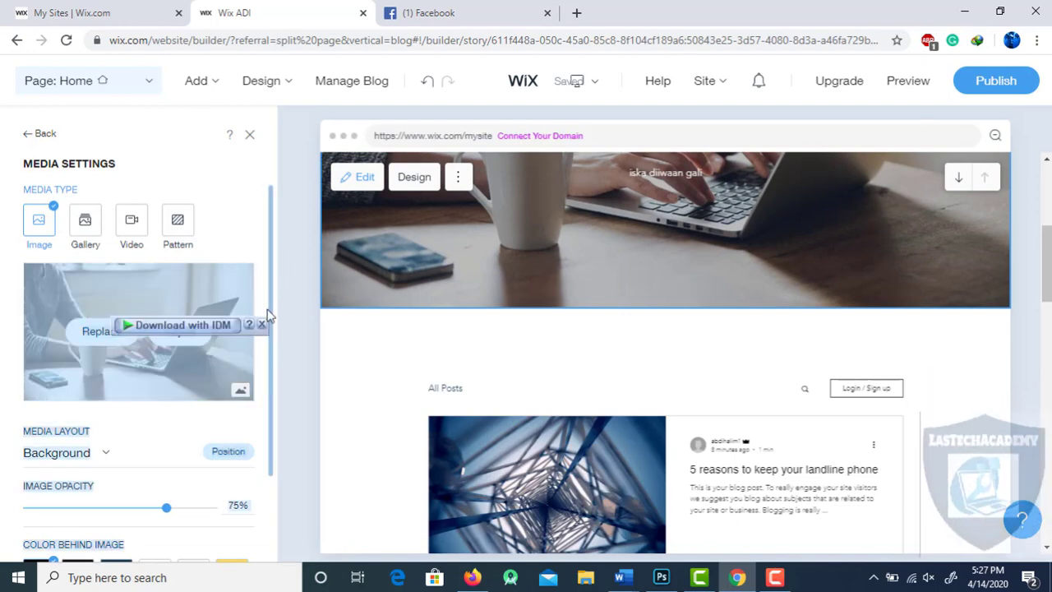
{"action": "left_click", "coordinate": [251, 136]}
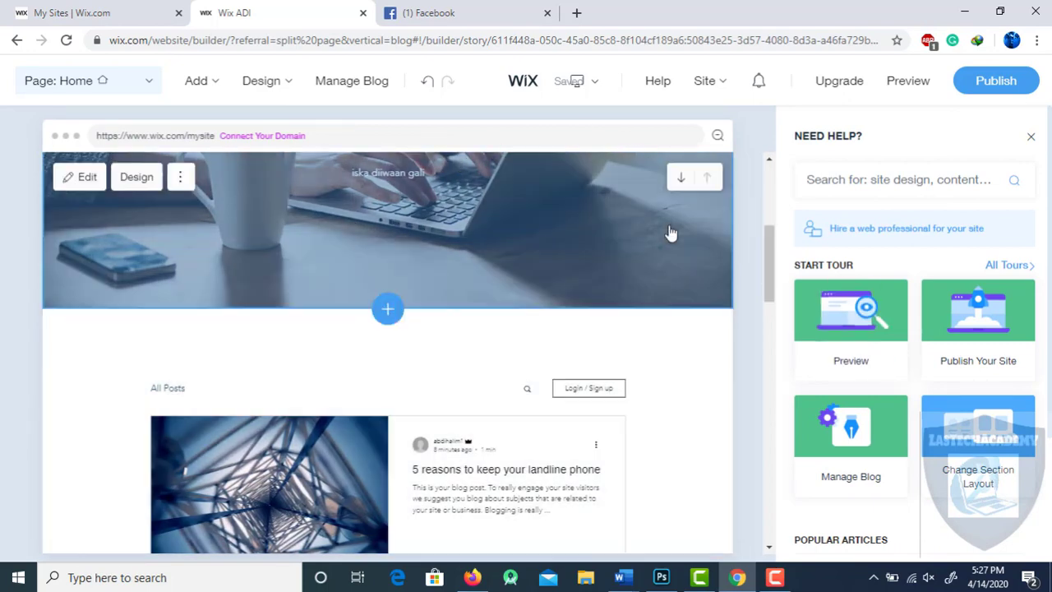
- Open the header's site menu for editing and view the options of the Home item
{"action": "scroll", "coordinate": [913, 329], "scroll_direction": "down", "scroll_amount": 2}
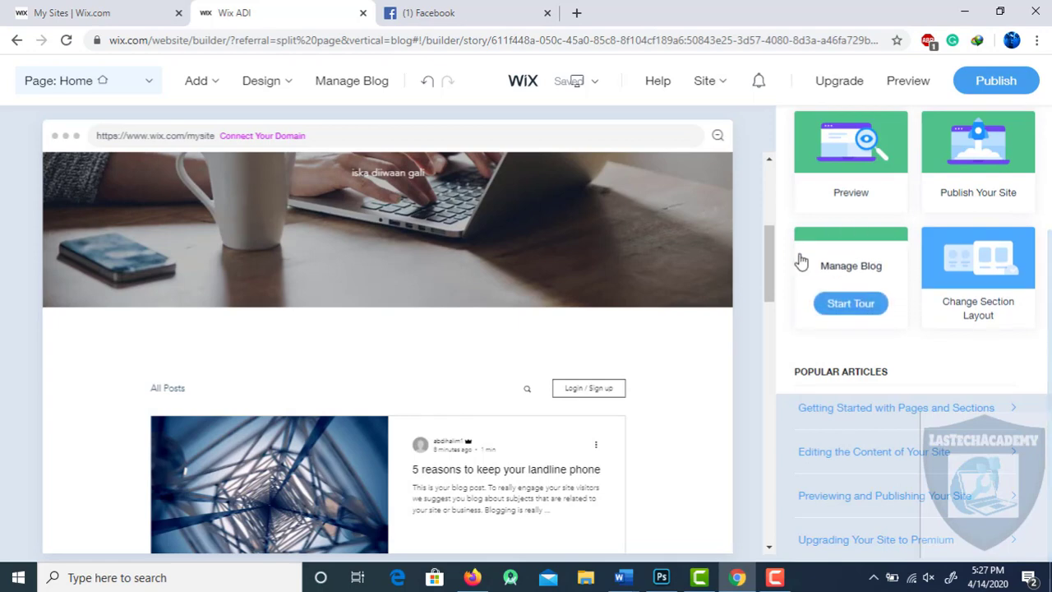
{"action": "left_click_drag", "start_coordinate": [765, 260], "coordinate": [764, 199]}
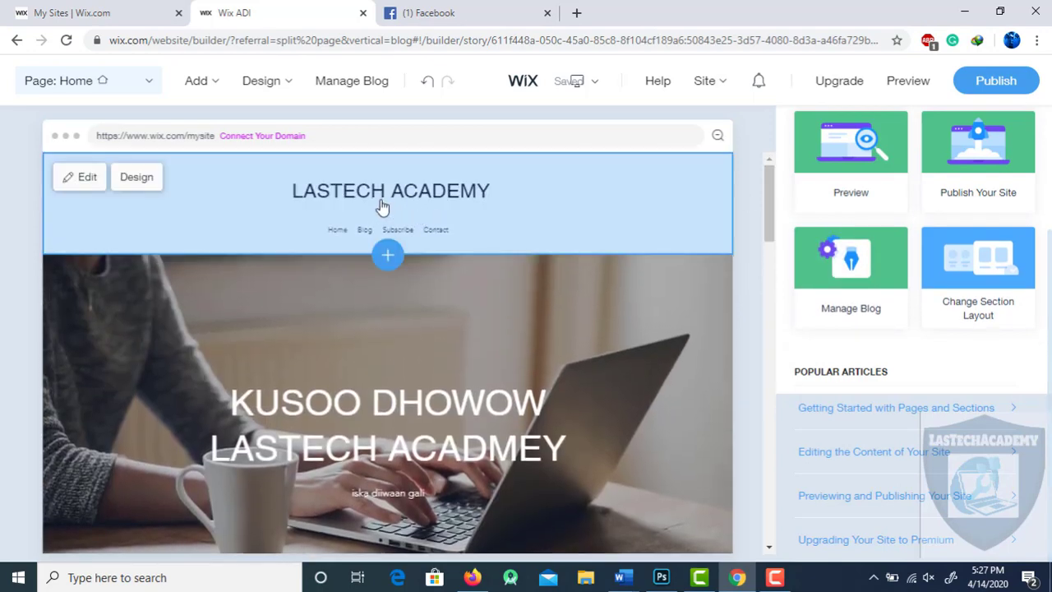
{"action": "left_click", "coordinate": [87, 178]}
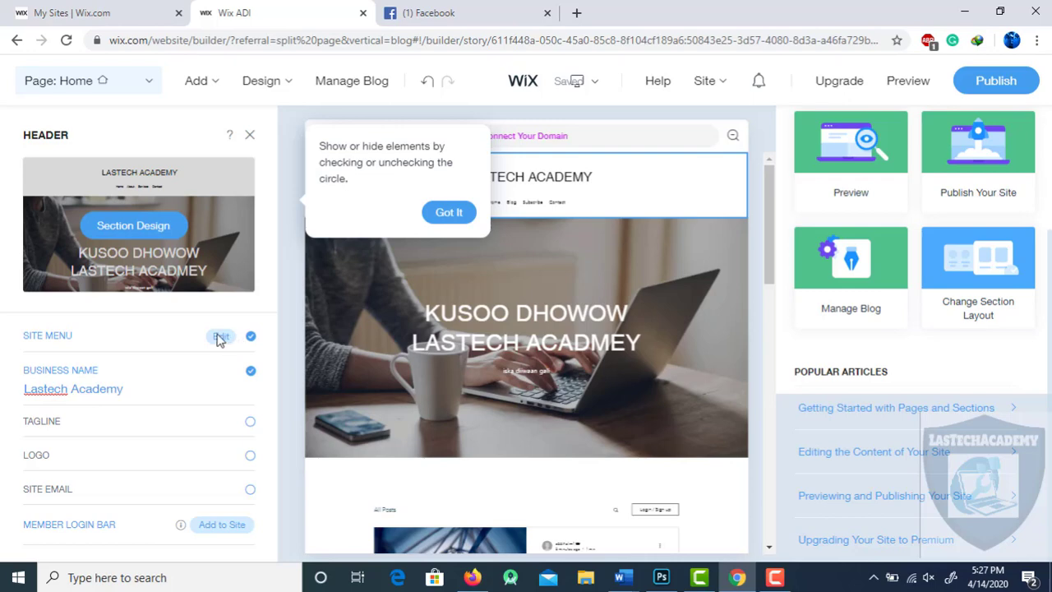
{"action": "left_click", "coordinate": [436, 216]}
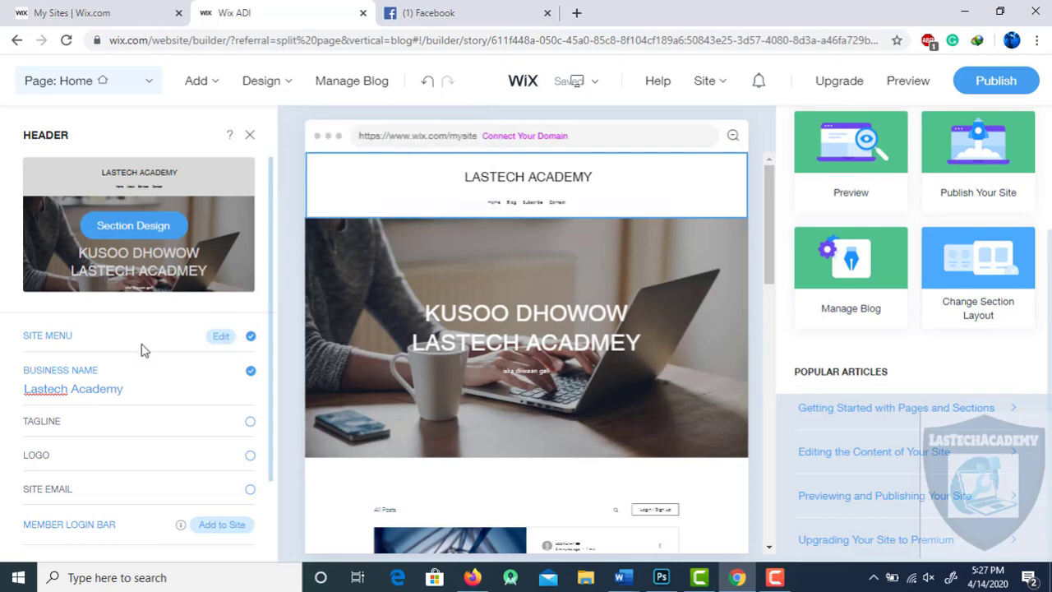
{"action": "left_click", "coordinate": [221, 338]}
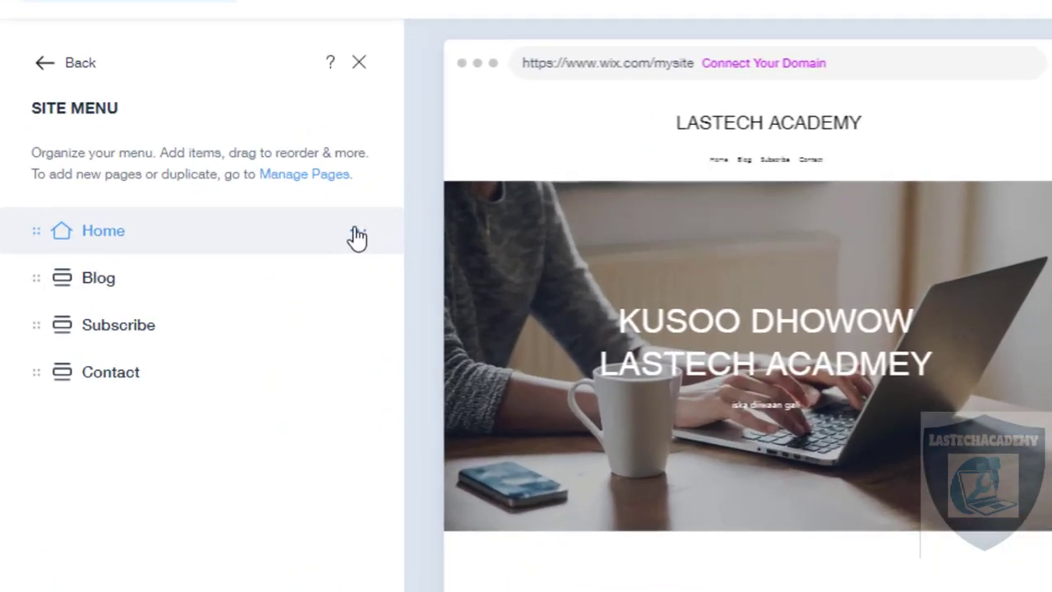
{"action": "left_click", "coordinate": [245, 255]}
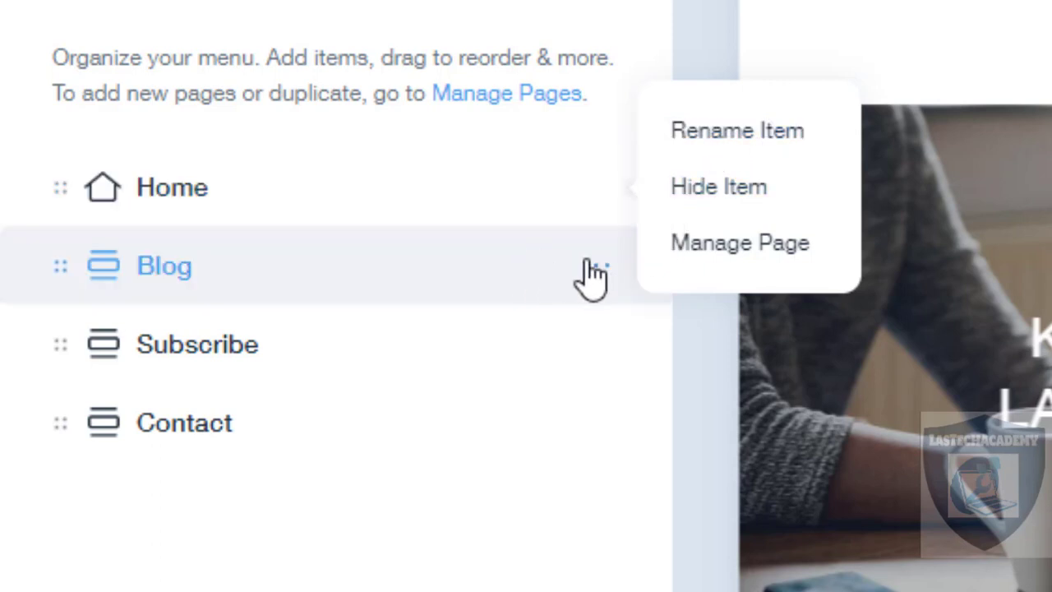
- Rename the Blog item in the site menu to "Students"
{"action": "left_click", "coordinate": [594, 274]}
{"action": "left_click", "coordinate": [759, 183]}
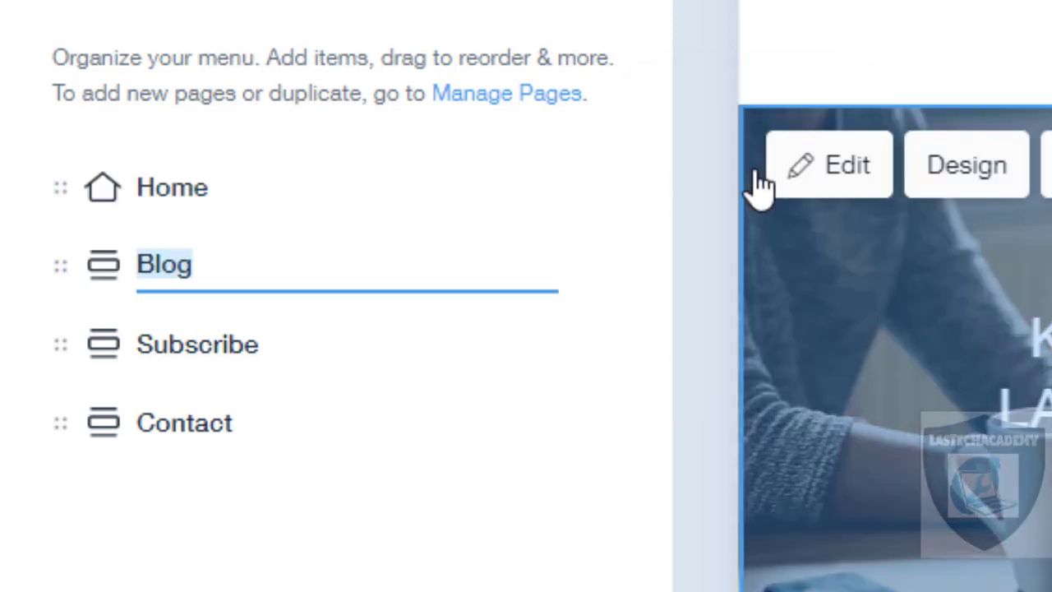
{"action": "type", "text": "Stdue"}
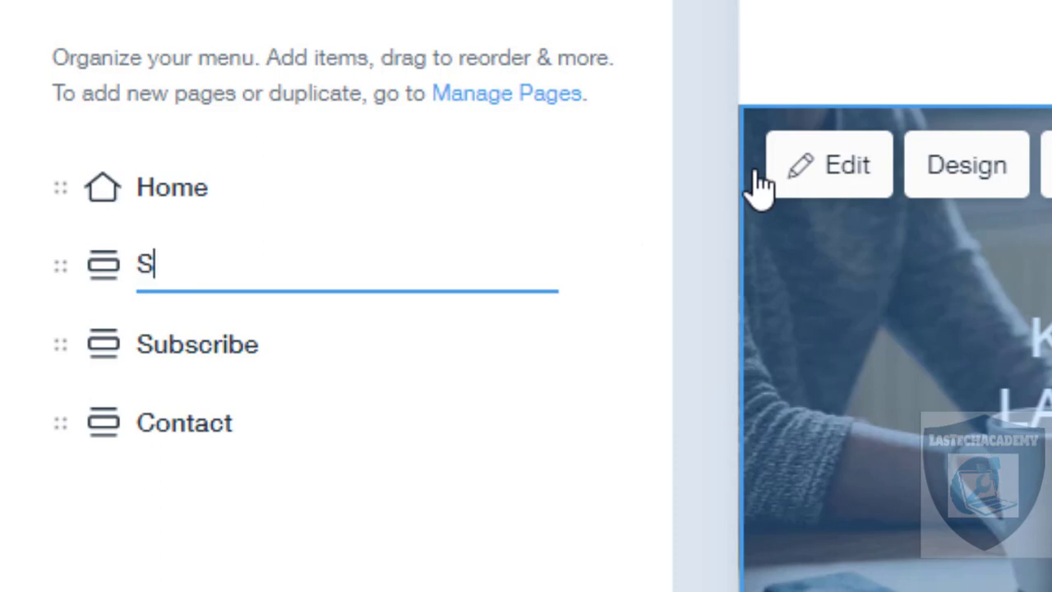
{"action": "key", "text": "BackSpace"}
{"action": "key", "text": "BackSpace"}
{"action": "key", "text": "BackSpace"}
{"action": "type", "text": "id"}
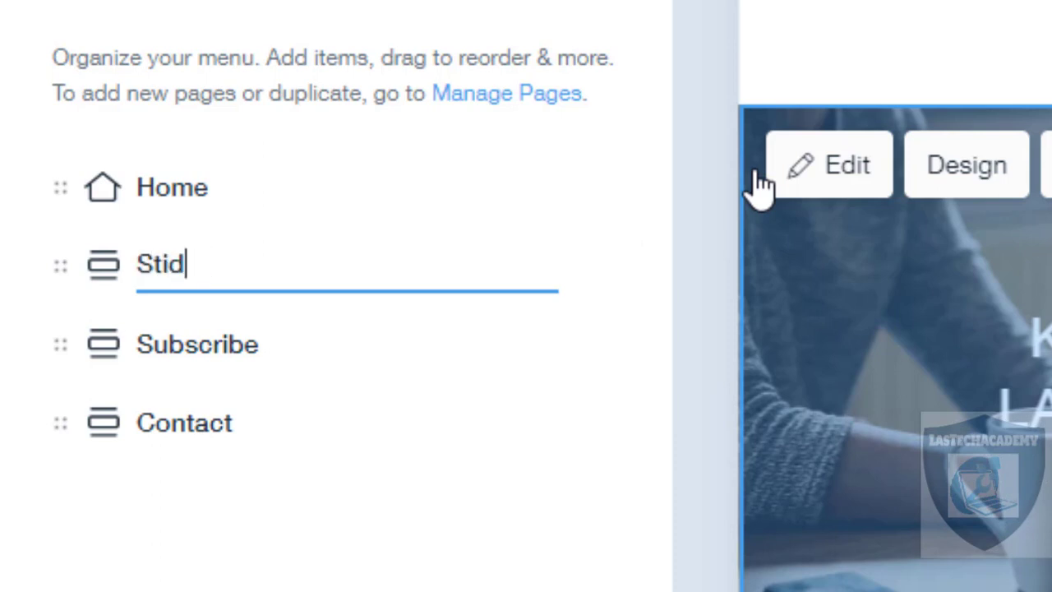
{"action": "key", "text": "BackSpace"}
{"action": "key", "text": "BackSpace"}
{"action": "type", "text": "udents"}
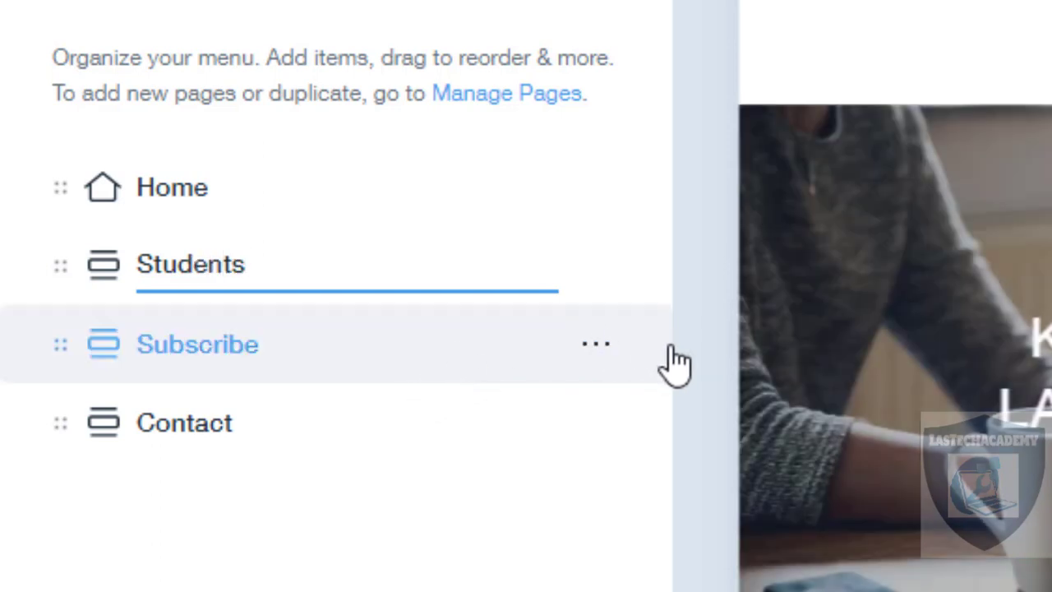
- Rename the Subscribe item in the site menu to "Booqo"
{"action": "left_click", "coordinate": [597, 346]}
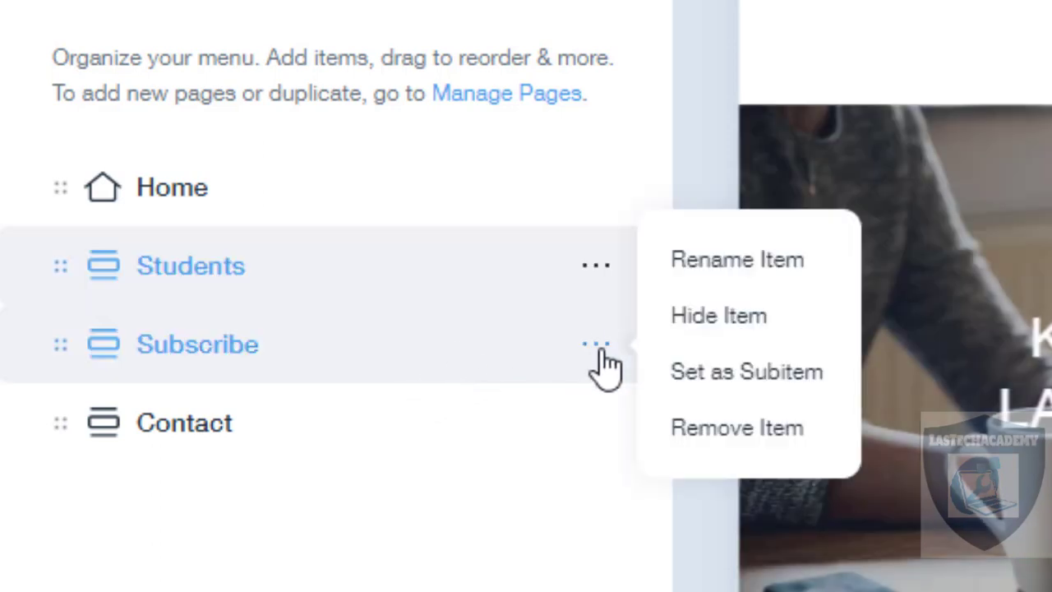
{"action": "left_click", "coordinate": [759, 262]}
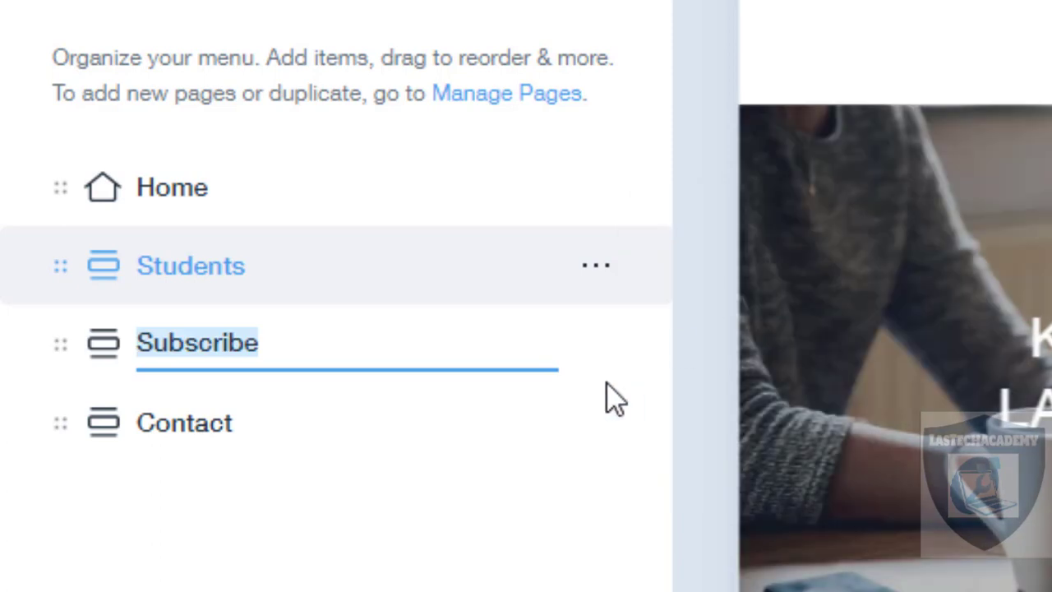
{"action": "type", "text": "Na soo bo"}
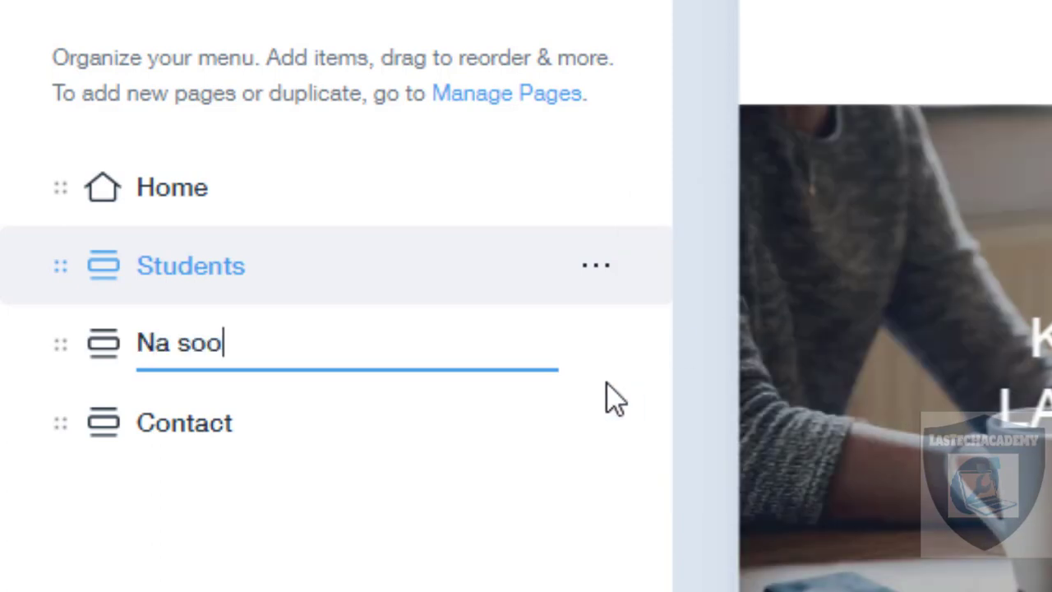
{"action": "key", "text": "BackSpace"}
{"action": "key", "text": "BackSpace"}
{"action": "key", "text": "BackSpace"}
{"action": "key", "text": "BackSpace"}
{"action": "key", "text": "BackSpace"}
{"action": "key", "text": "BackSpace"}
{"action": "key", "text": "BackSpace"}
{"action": "key", "text": "BackSpace"}
{"action": "key", "text": "BackSpace"}
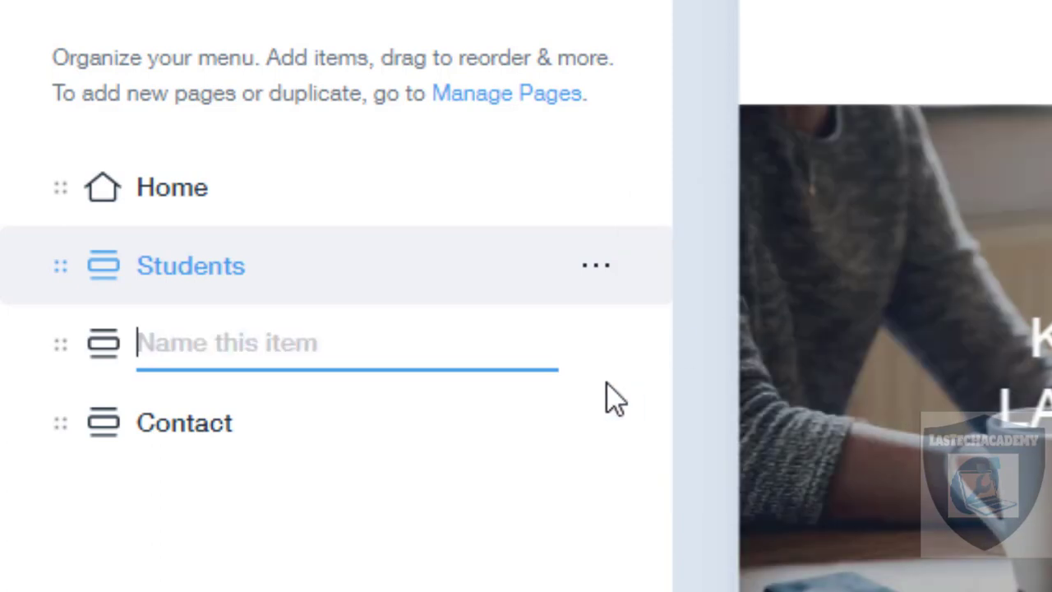
{"action": "type", "text": "Booqo"}
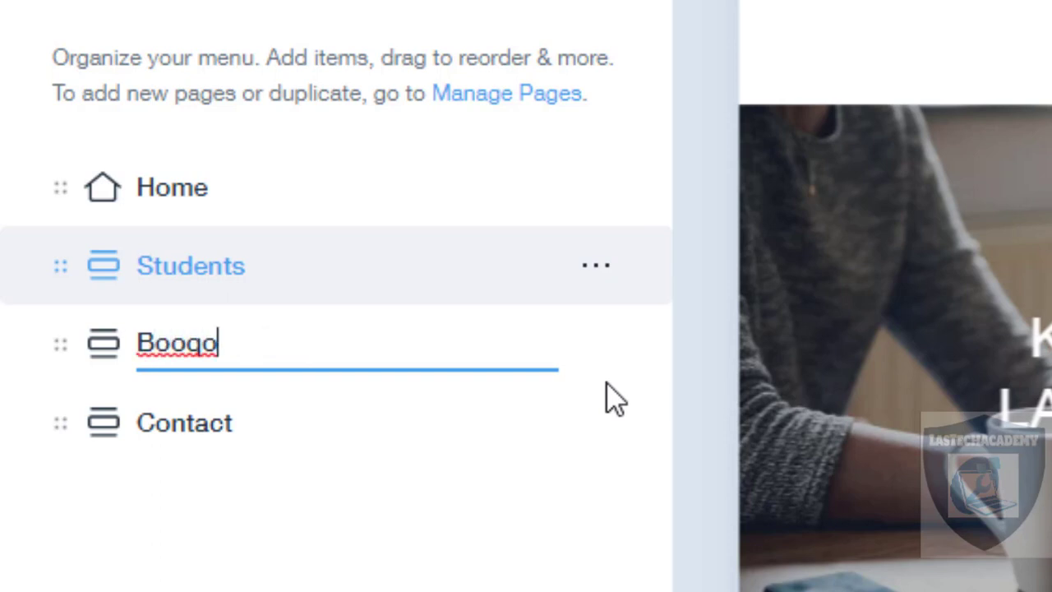
- Try to rename the Contact item in the site menu to "Nala soo xidj" and dismiss the site-saved message
{"action": "left_click", "coordinate": [596, 422]}
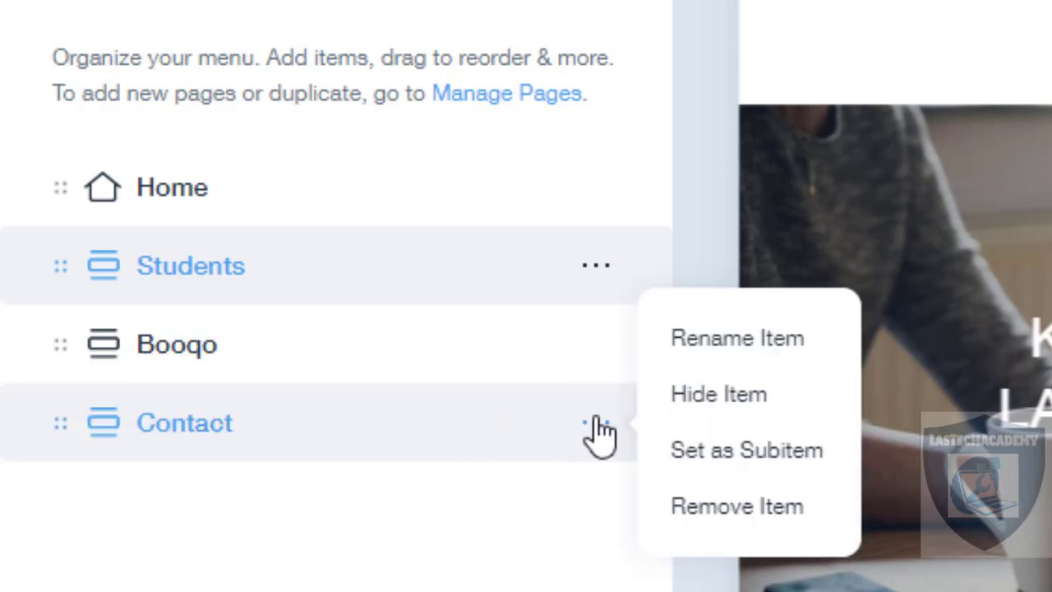
{"action": "left_click", "coordinate": [753, 354]}
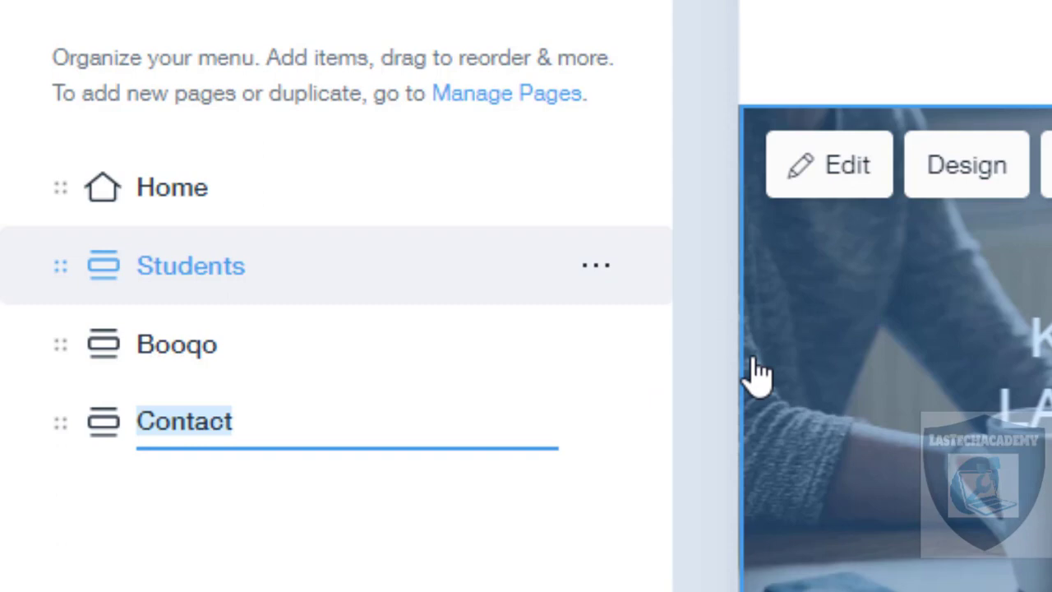
{"action": "type", "text": "Nala "}
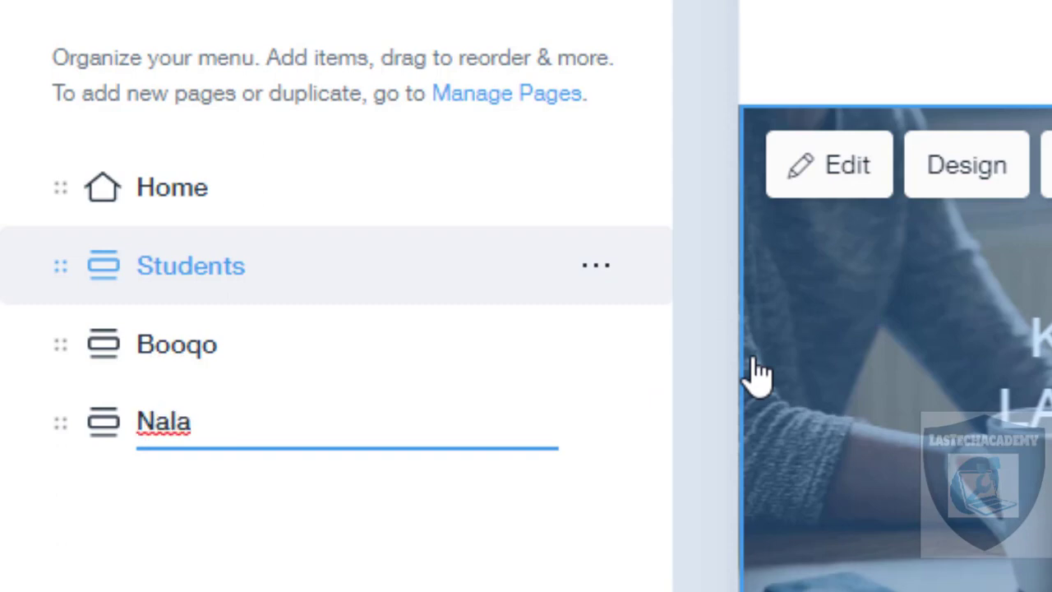
{"action": "type", "text": "soo xod"}
{"action": "key", "text": "BackSpace"}
{"action": "key", "text": "BackSpace"}
{"action": "type", "text": "i"}
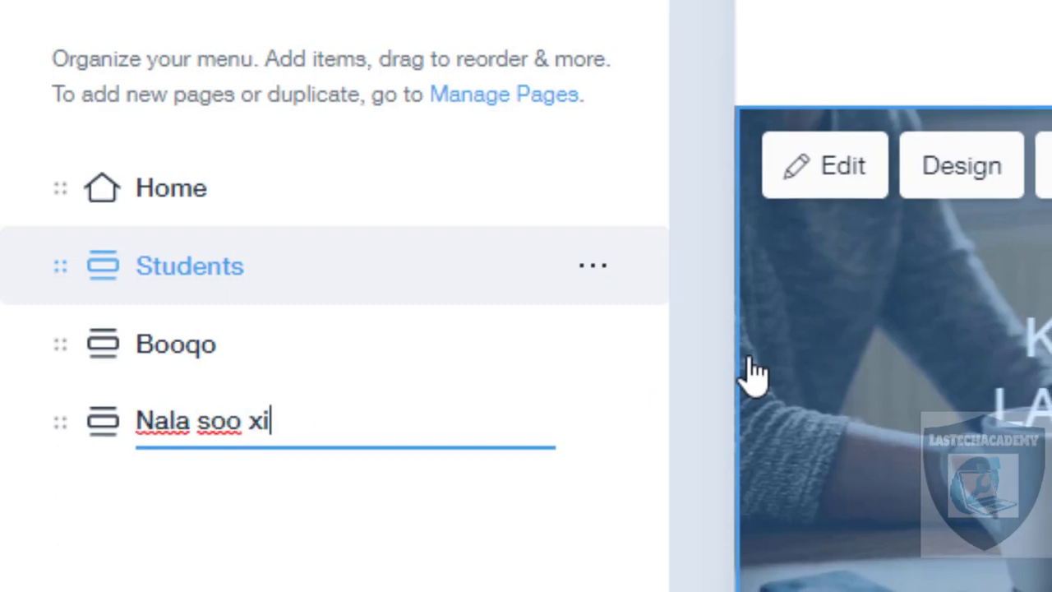
{"action": "type", "text": "dj"}
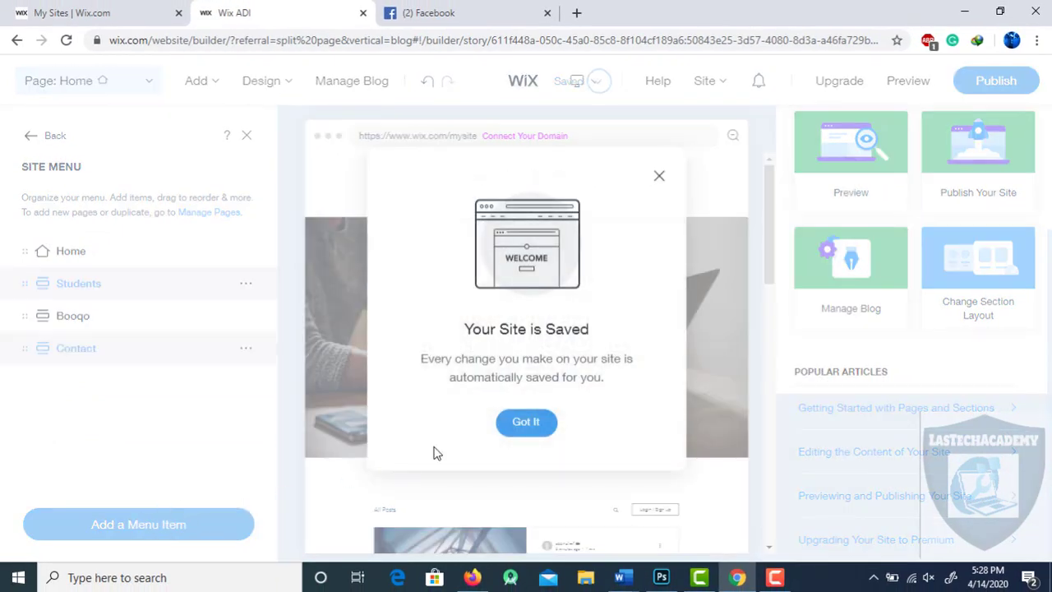
{"action": "left_click", "coordinate": [530, 424]}
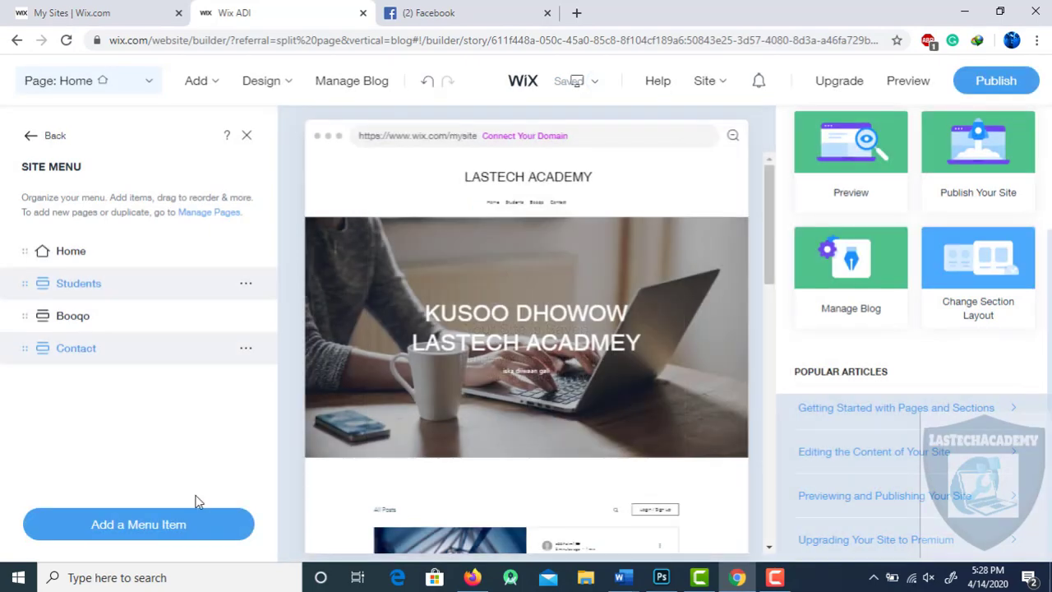
- View the link options for a new menu item without adding it, and look at the Home page's management options
{"action": "left_click", "coordinate": [153, 537]}
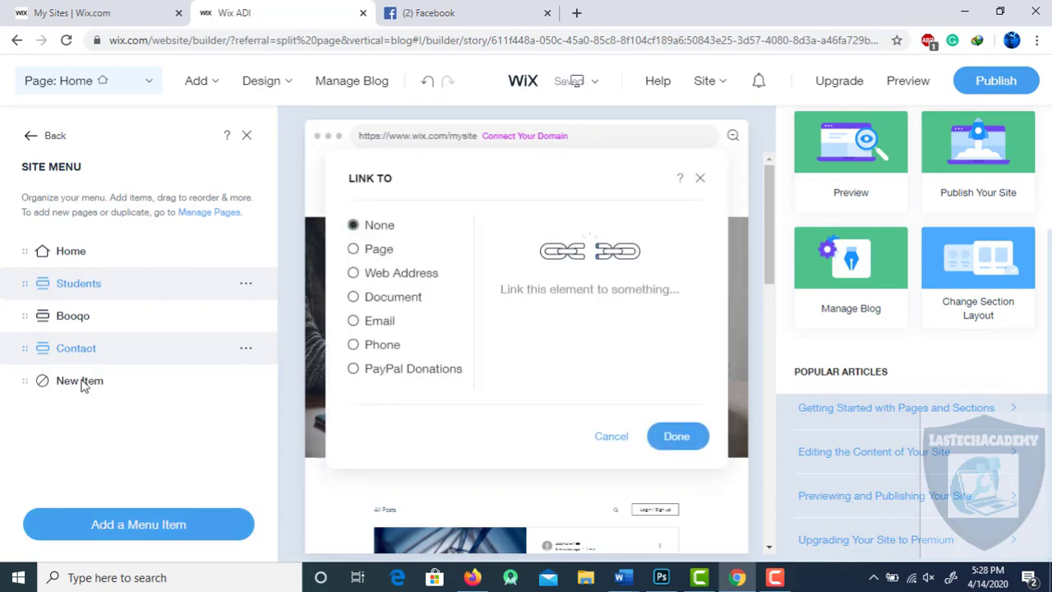
{"action": "key", "text": "Escape"}
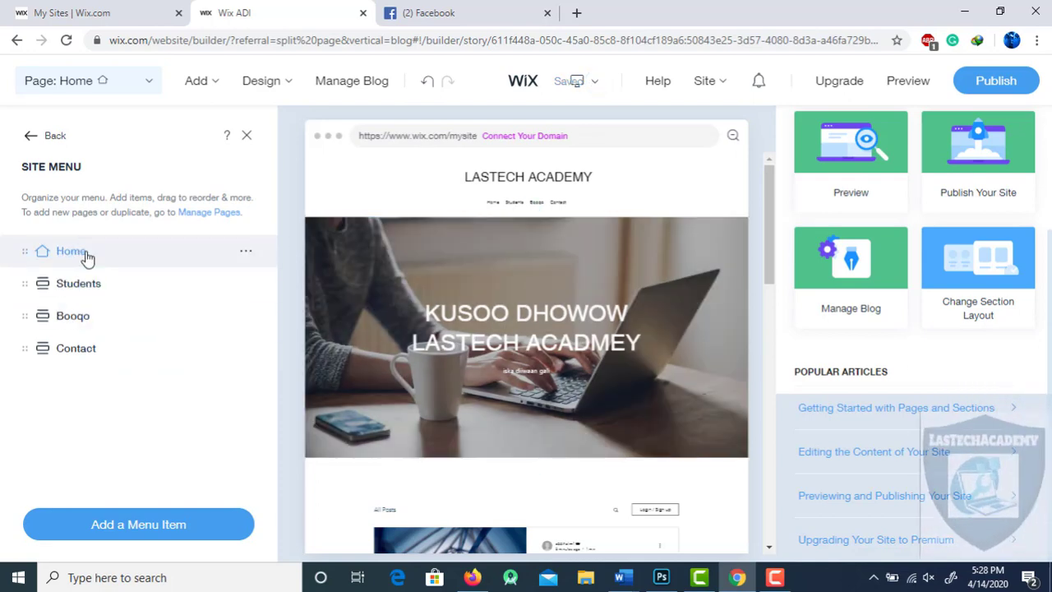
{"action": "left_click", "coordinate": [246, 253]}
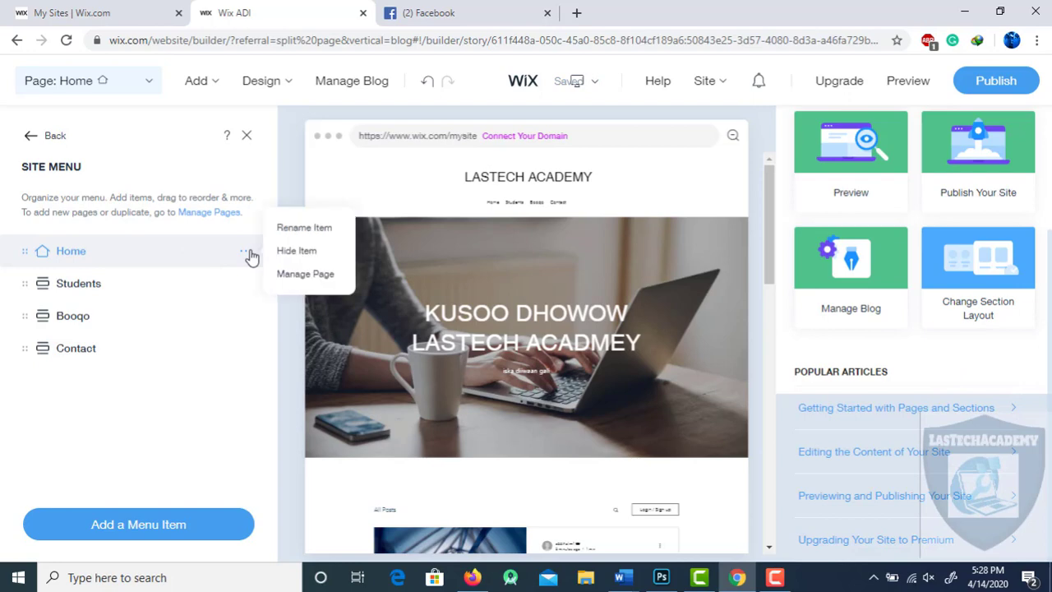
{"action": "left_click", "coordinate": [306, 275]}
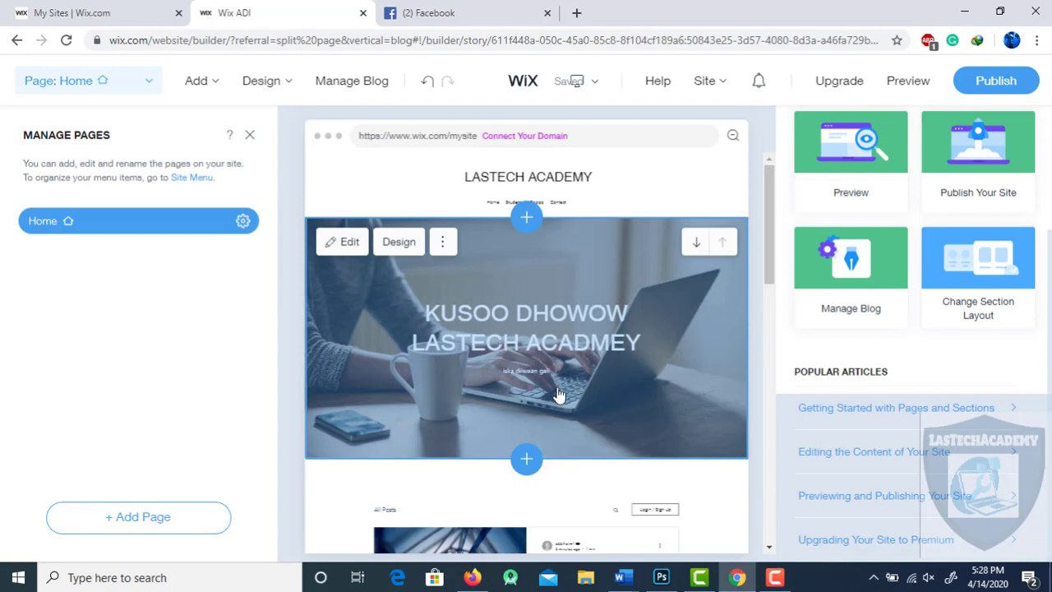
{"action": "left_click", "coordinate": [244, 222]}
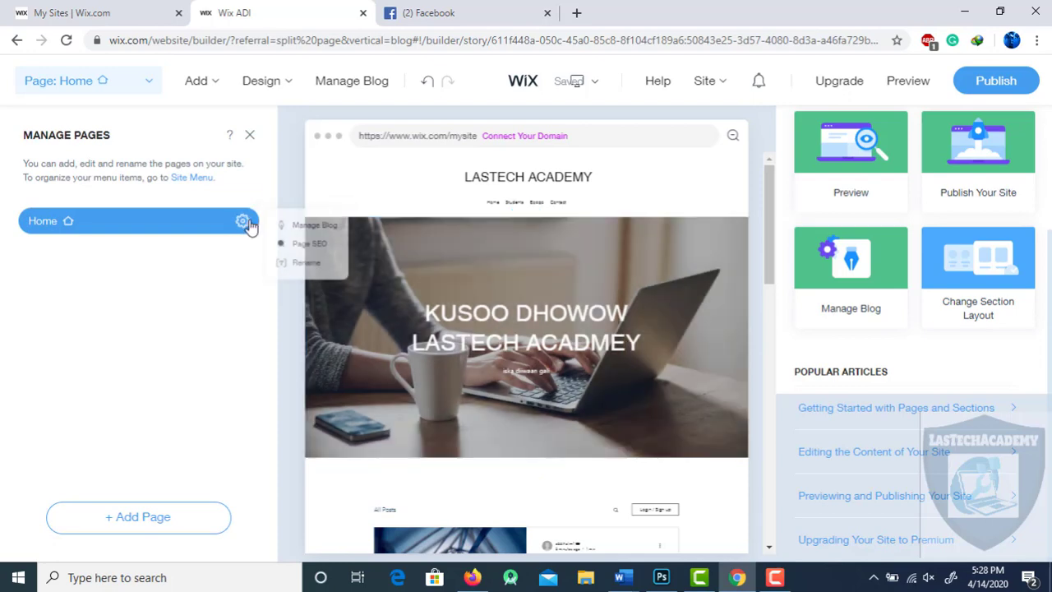
{"action": "left_click", "coordinate": [204, 281]}
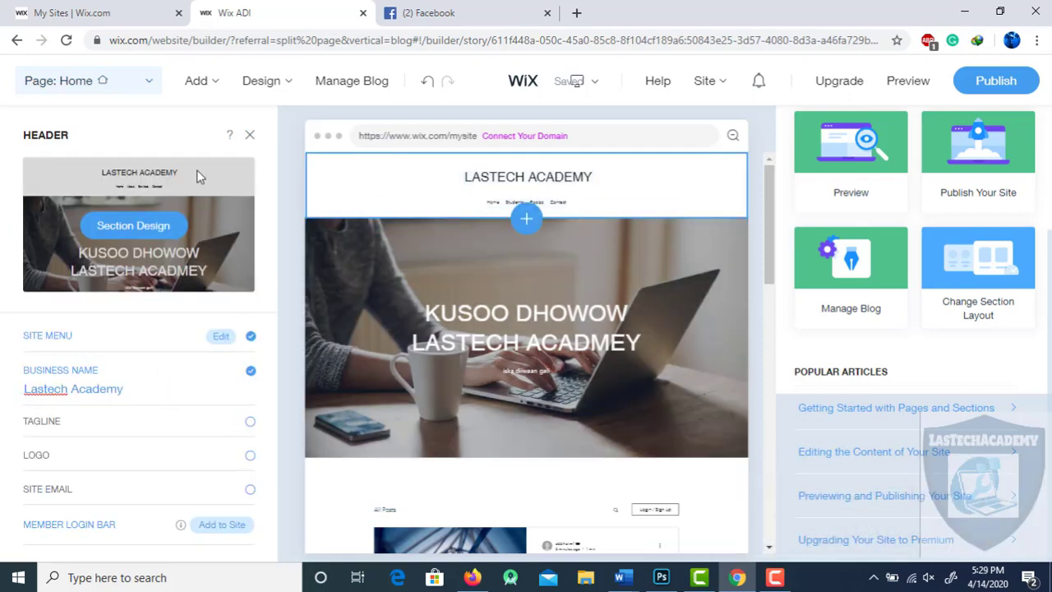
{"action": "left_click", "coordinate": [249, 138]}
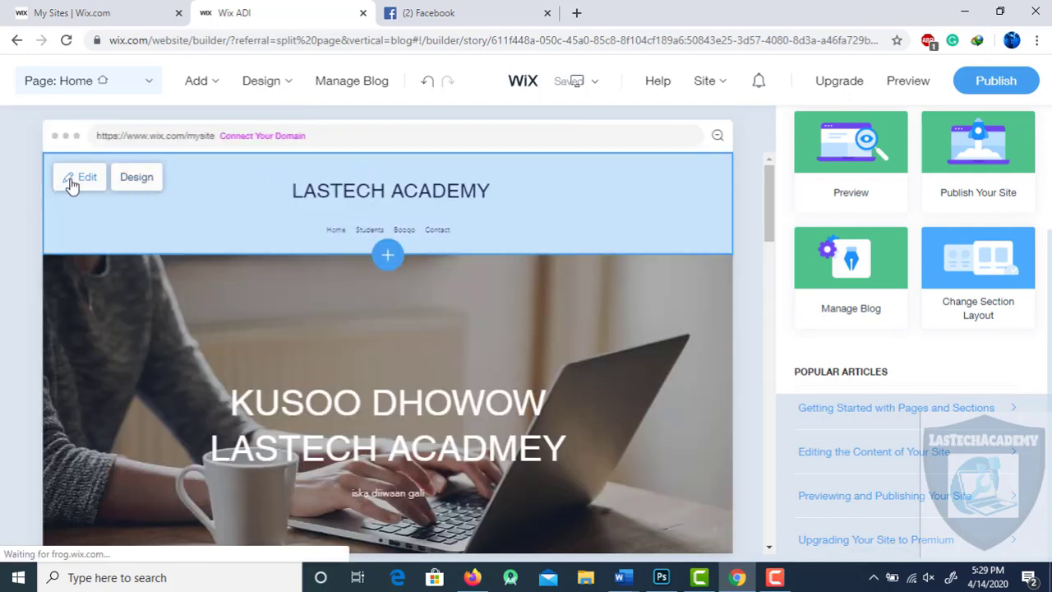
- Reopen the header settings, turn the site menu off and switch it back on
{"action": "left_click", "coordinate": [72, 184]}
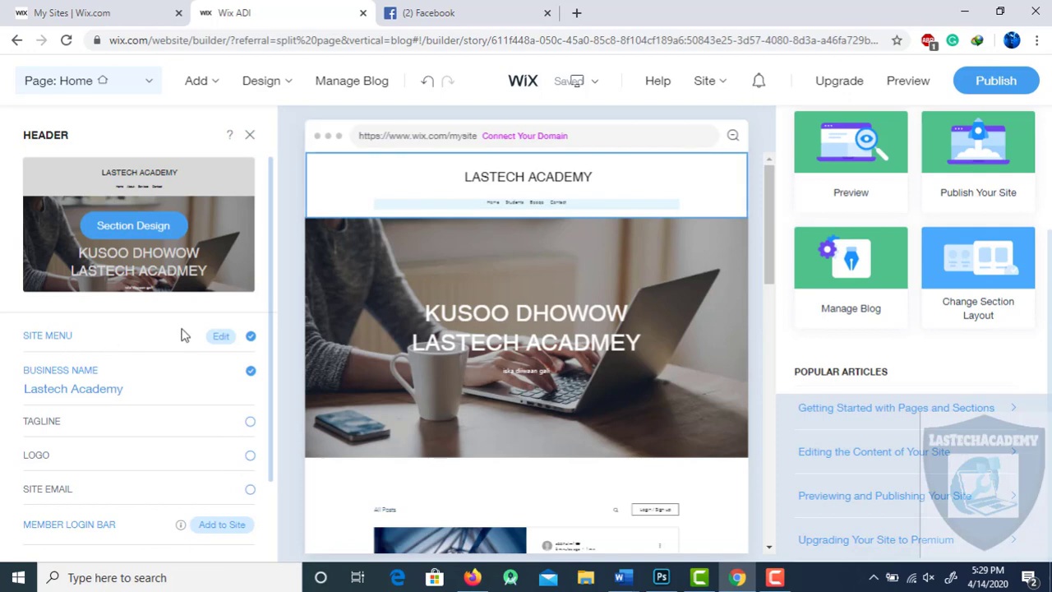
{"action": "left_click", "coordinate": [249, 336]}
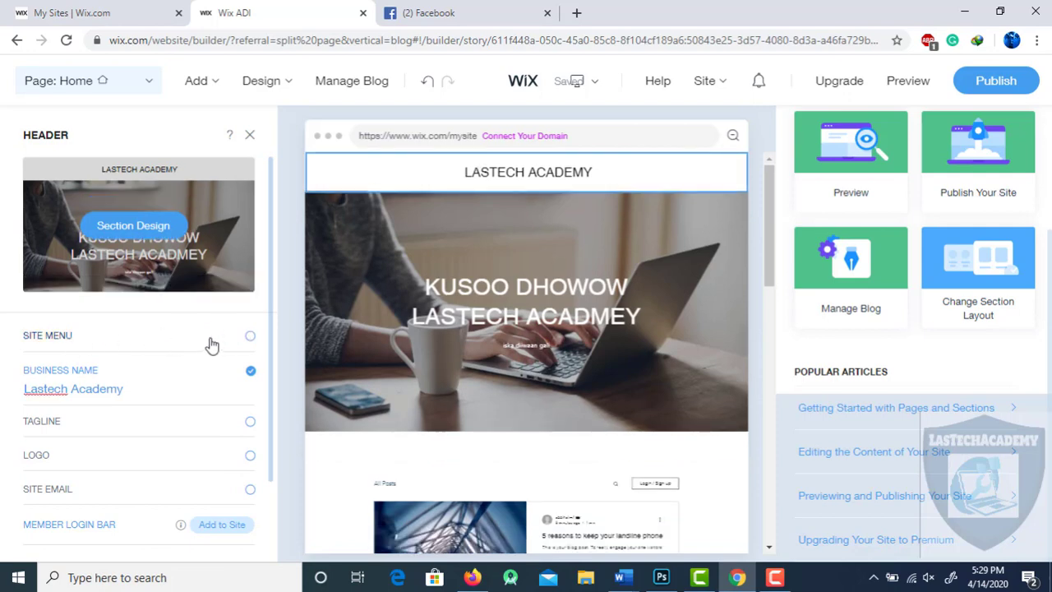
{"action": "left_click", "coordinate": [250, 337]}
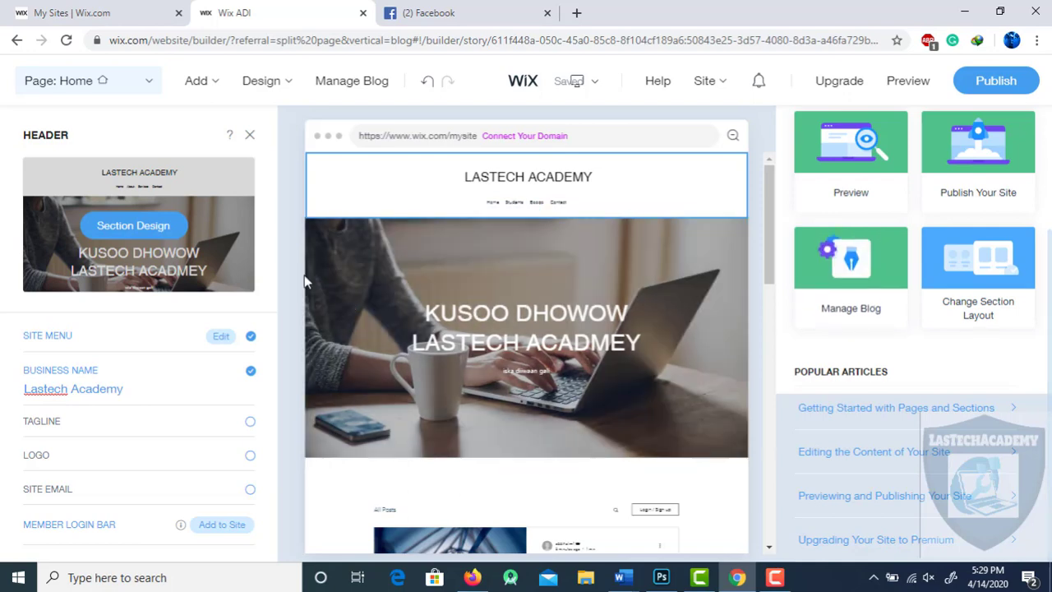
- Add a logo to the header and view its replacement images, keeping the default picture
{"action": "left_click_drag", "start_coordinate": [269, 251], "coordinate": [276, 406]}
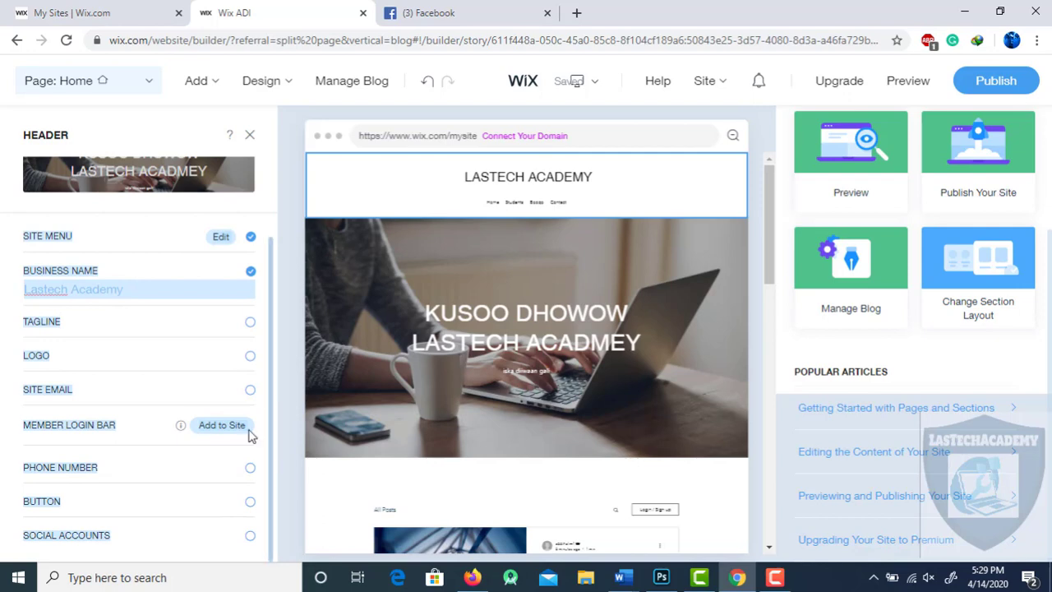
{"action": "left_click", "coordinate": [285, 376]}
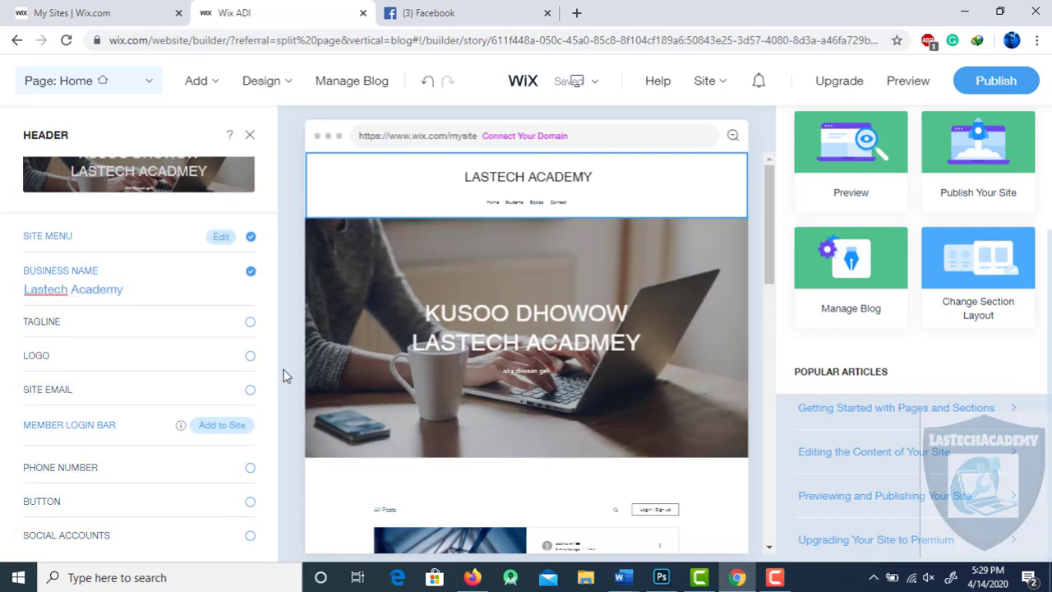
{"action": "left_click", "coordinate": [90, 360]}
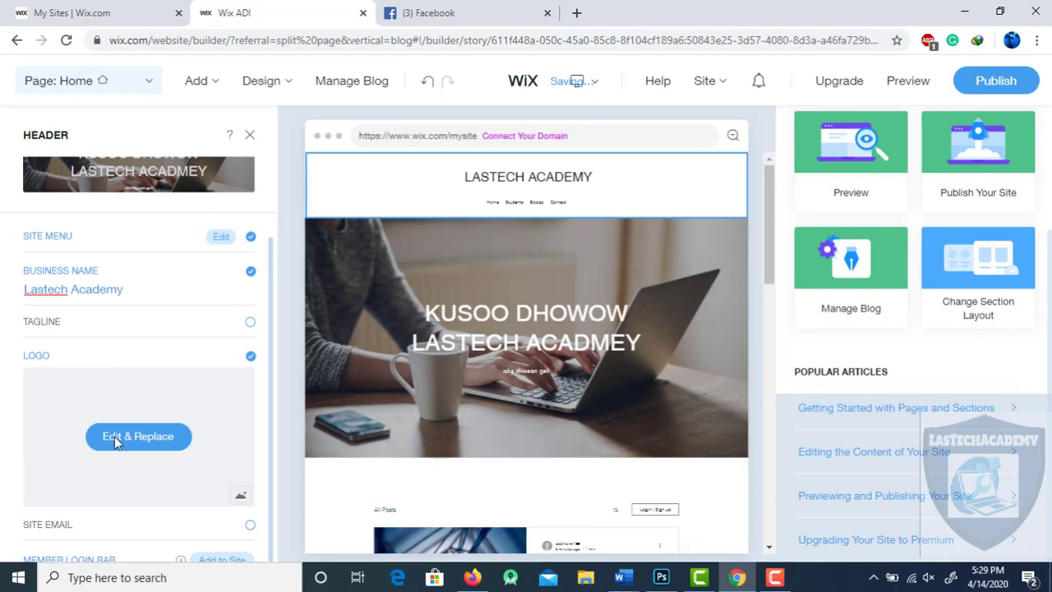
{"action": "left_click", "coordinate": [115, 437]}
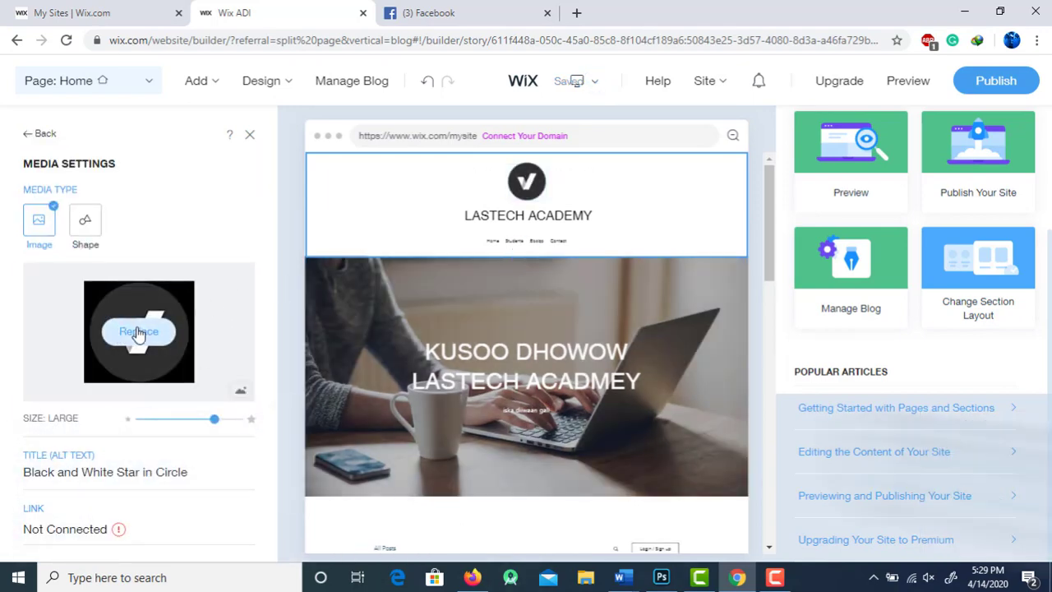
{"action": "left_click", "coordinate": [137, 332]}
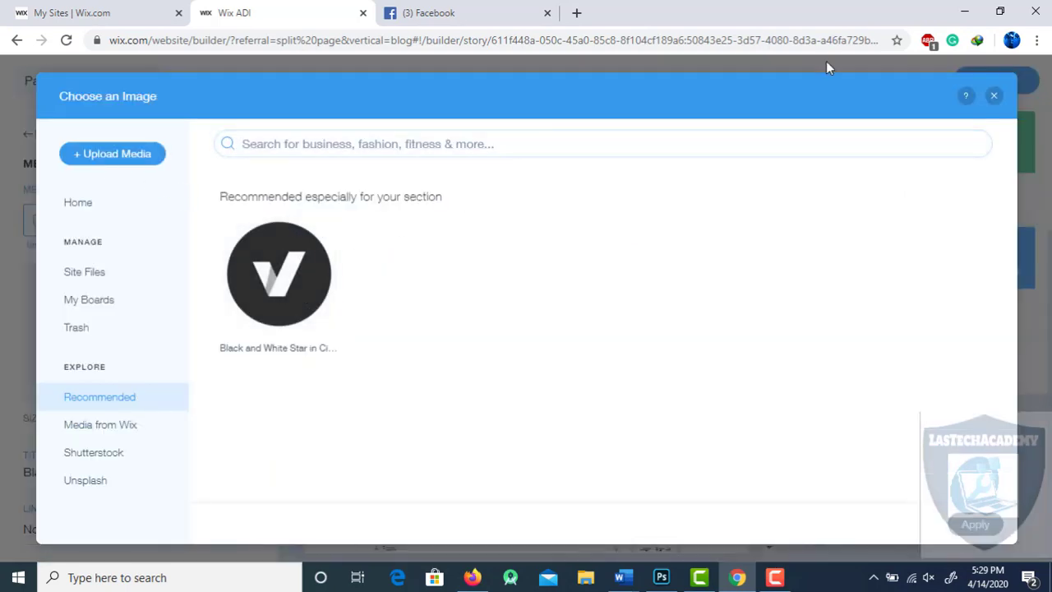
{"action": "left_click", "coordinate": [995, 97]}
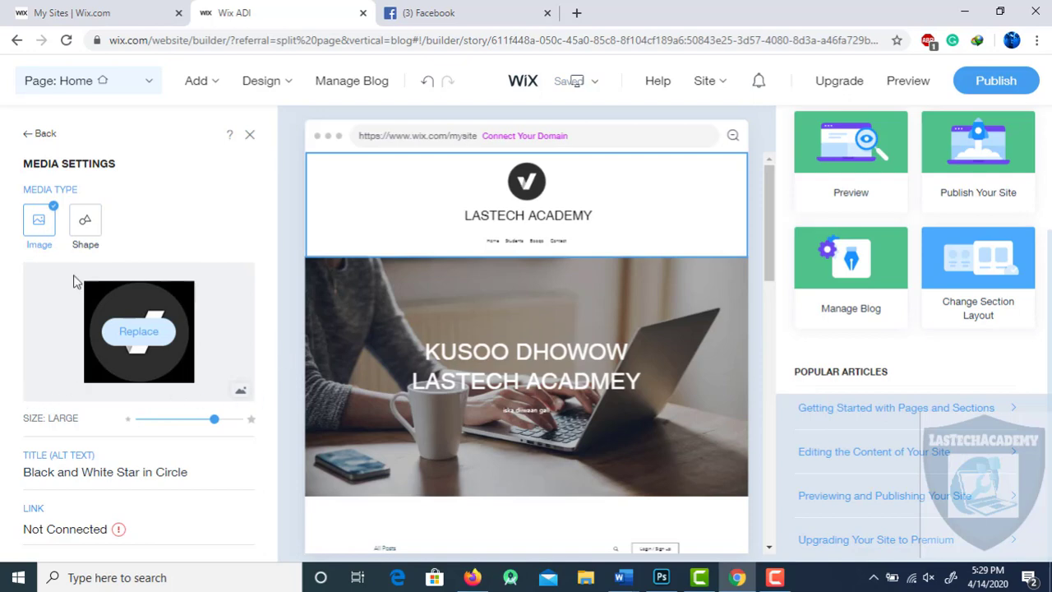
{"action": "left_click", "coordinate": [251, 136]}
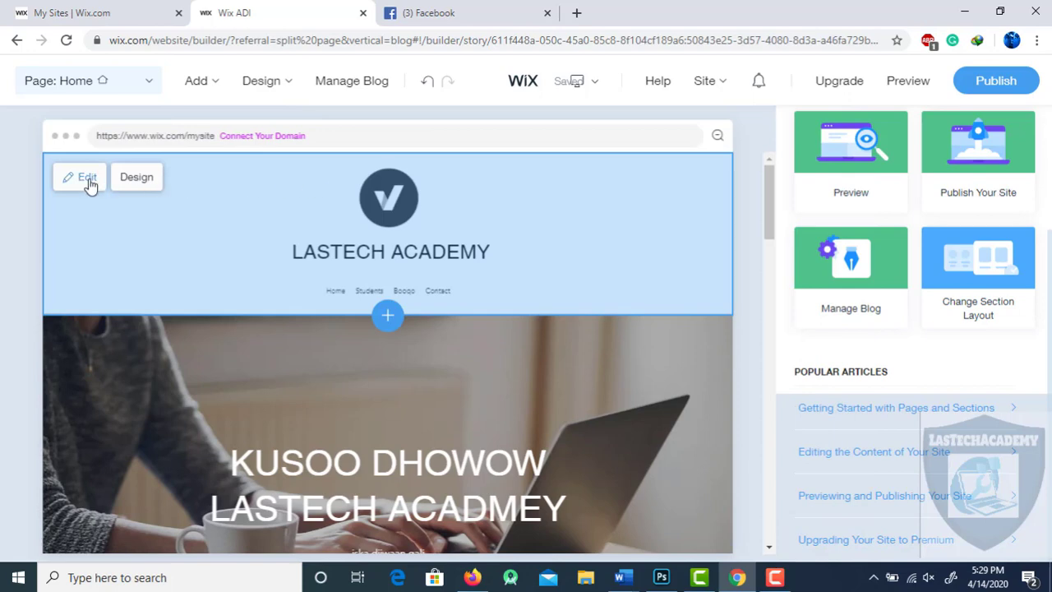
- Review the header's remaining elements and turn off its site menu
{"action": "left_click", "coordinate": [87, 179]}
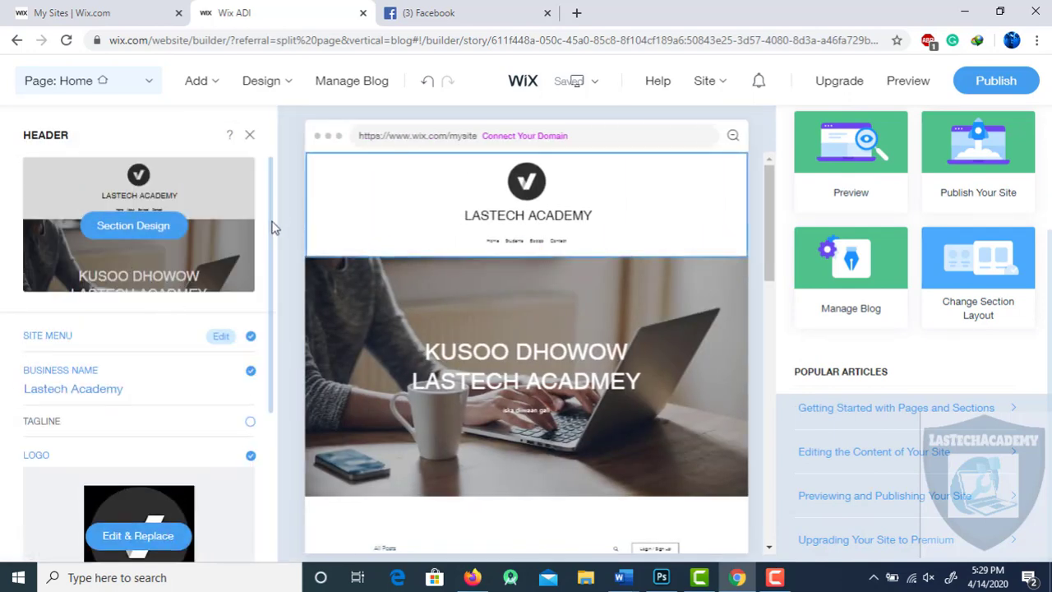
{"action": "left_click_drag", "start_coordinate": [272, 228], "coordinate": [271, 399]}
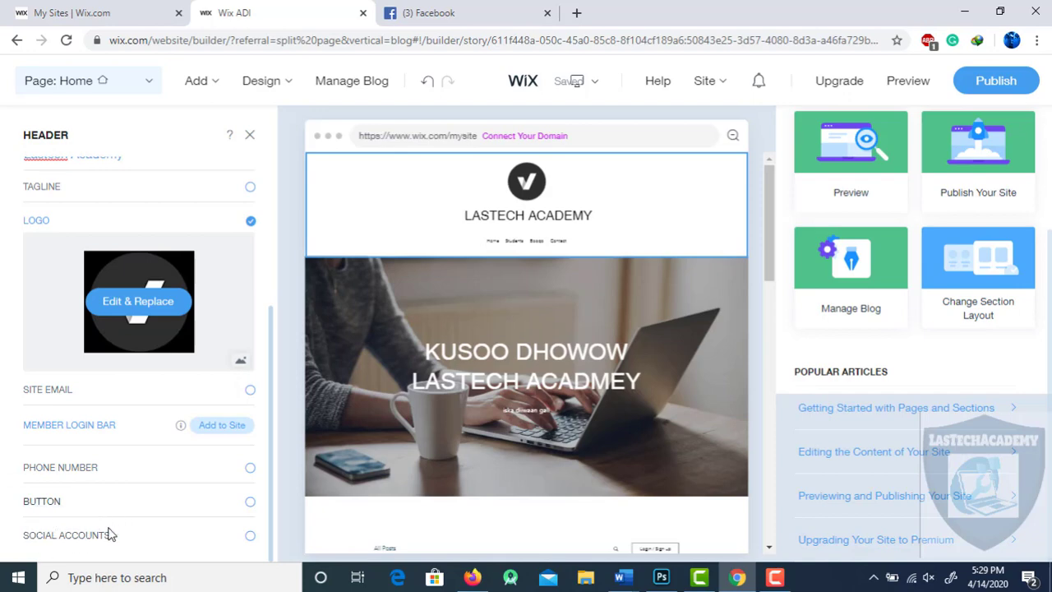
{"action": "left_click_drag", "start_coordinate": [272, 357], "coordinate": [272, 195]}
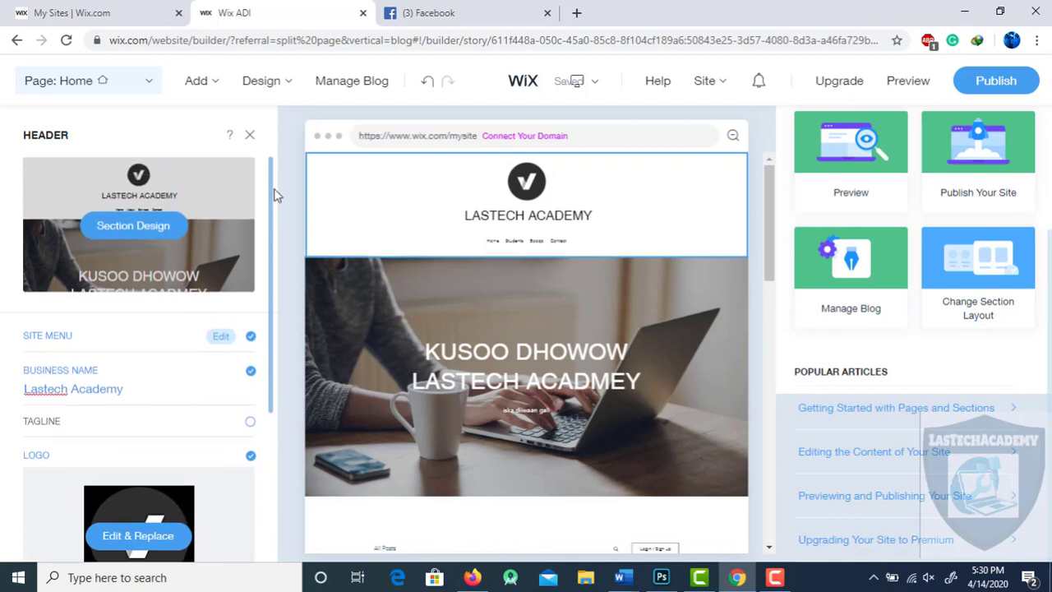
{"action": "left_click", "coordinate": [48, 337]}
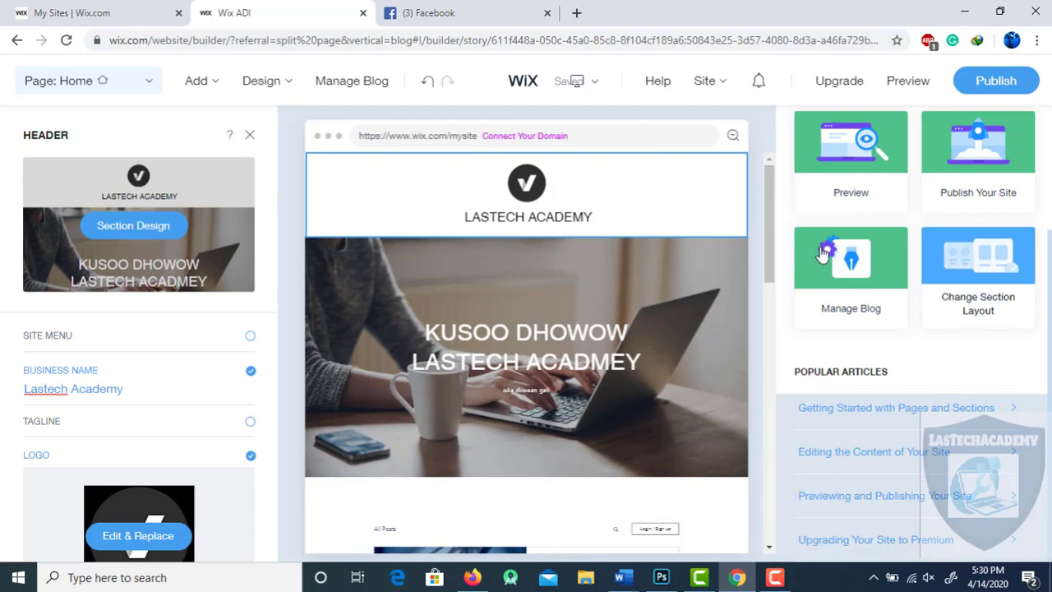
- Start publishing the site and select the site name at the end of the free Wix.com domain address
{"action": "left_click_drag", "start_coordinate": [771, 227], "coordinate": [764, 159]}
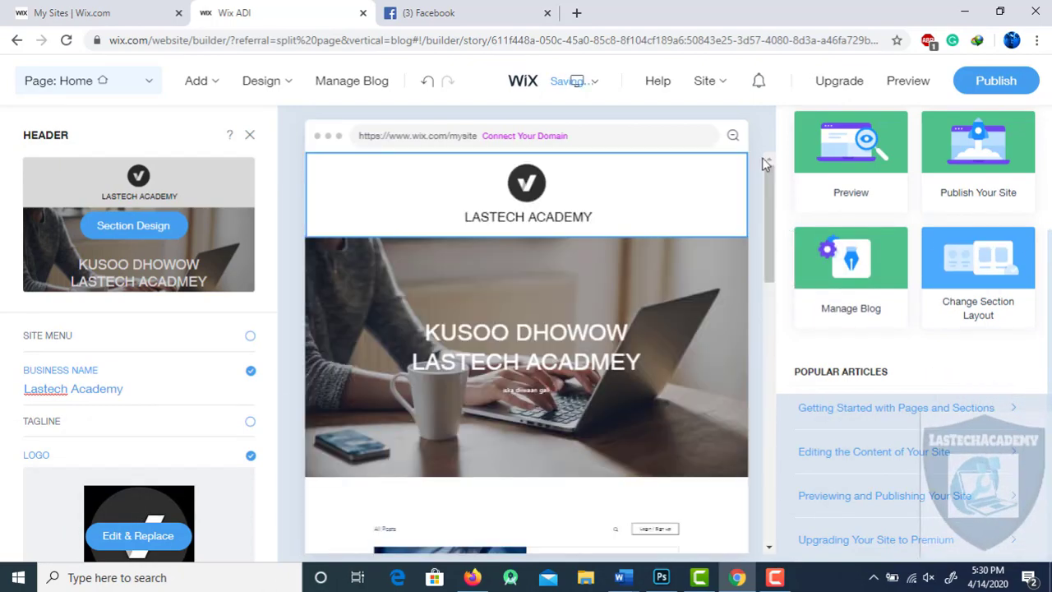
{"action": "left_click", "coordinate": [993, 81]}
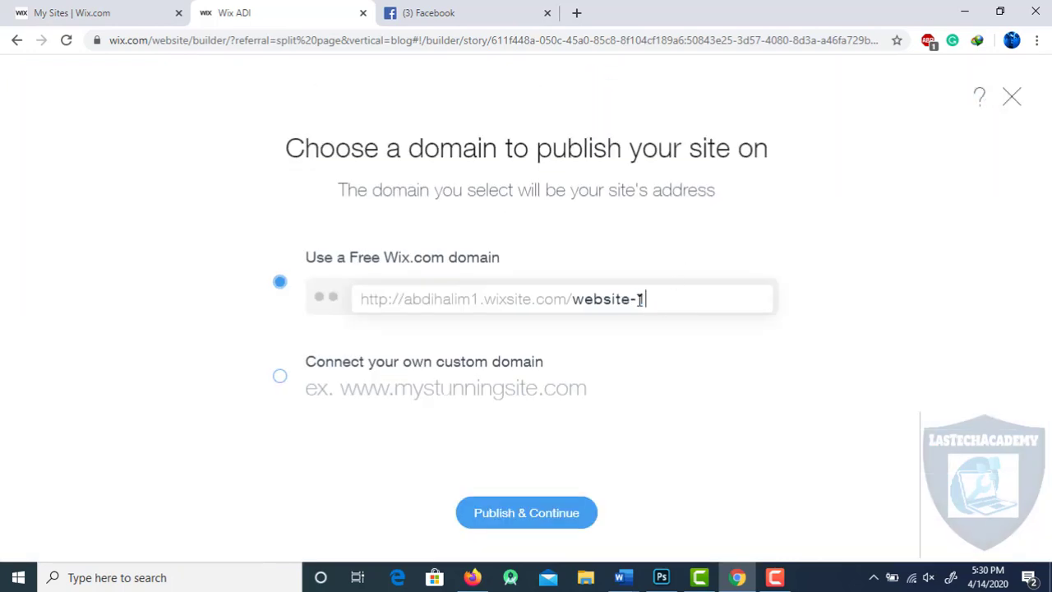
{"action": "left_click_drag", "start_coordinate": [633, 300], "coordinate": [603, 300]}
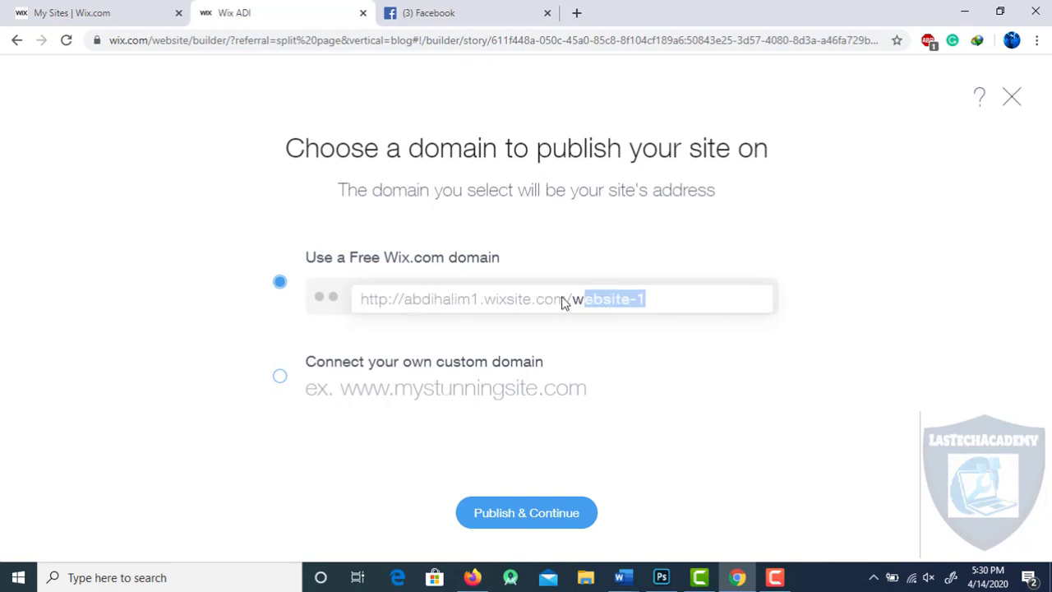
{"action": "left_click", "coordinate": [681, 292]}
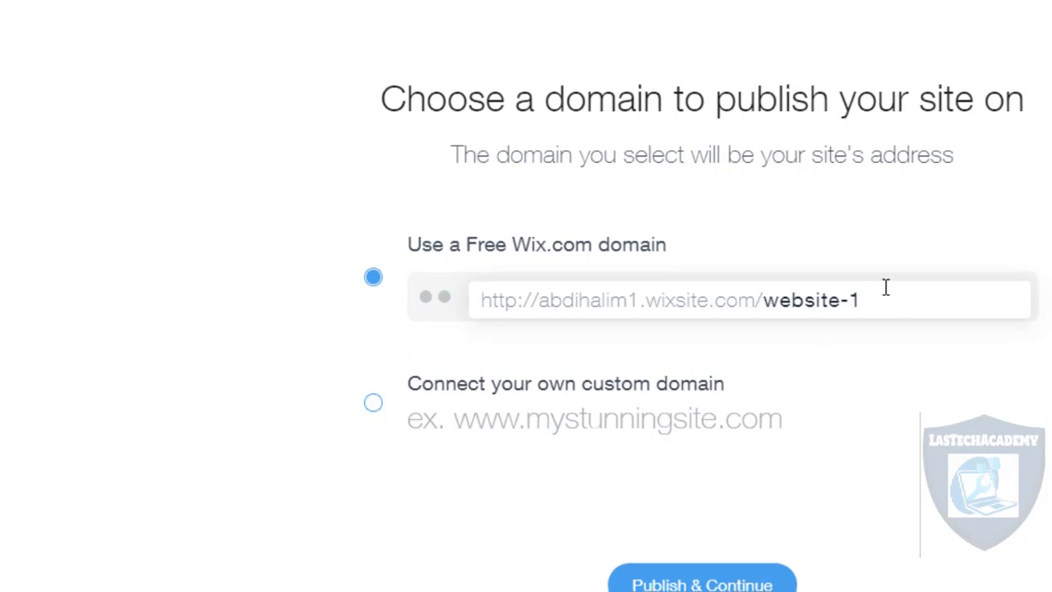
{"action": "left_click_drag", "start_coordinate": [863, 299], "coordinate": [812, 300]}
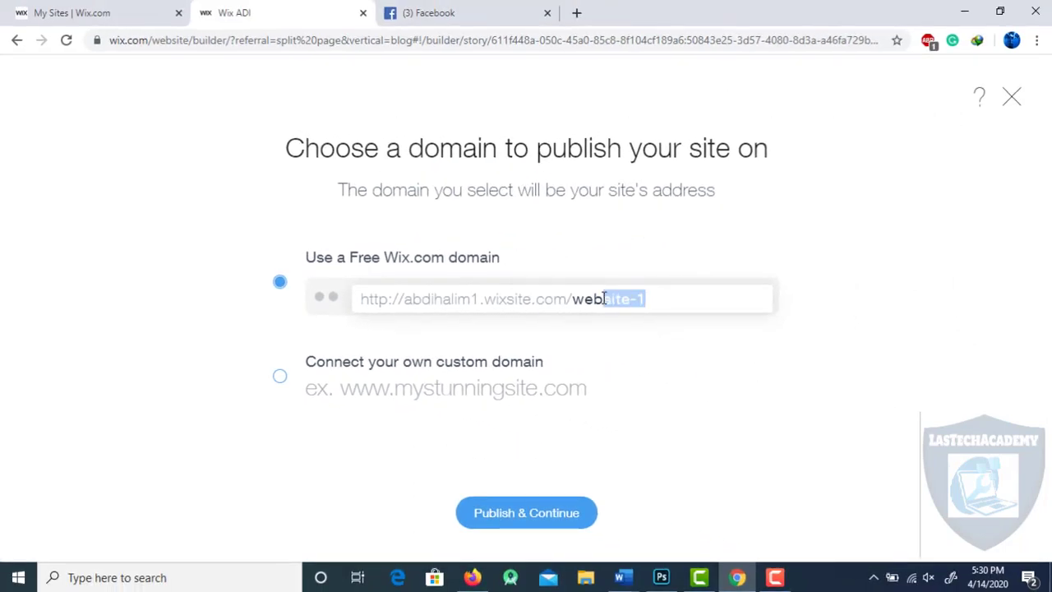
{"action": "left_click_drag", "start_coordinate": [606, 299], "coordinate": [574, 301]}
{"action": "left_click", "coordinate": [126, 21]}
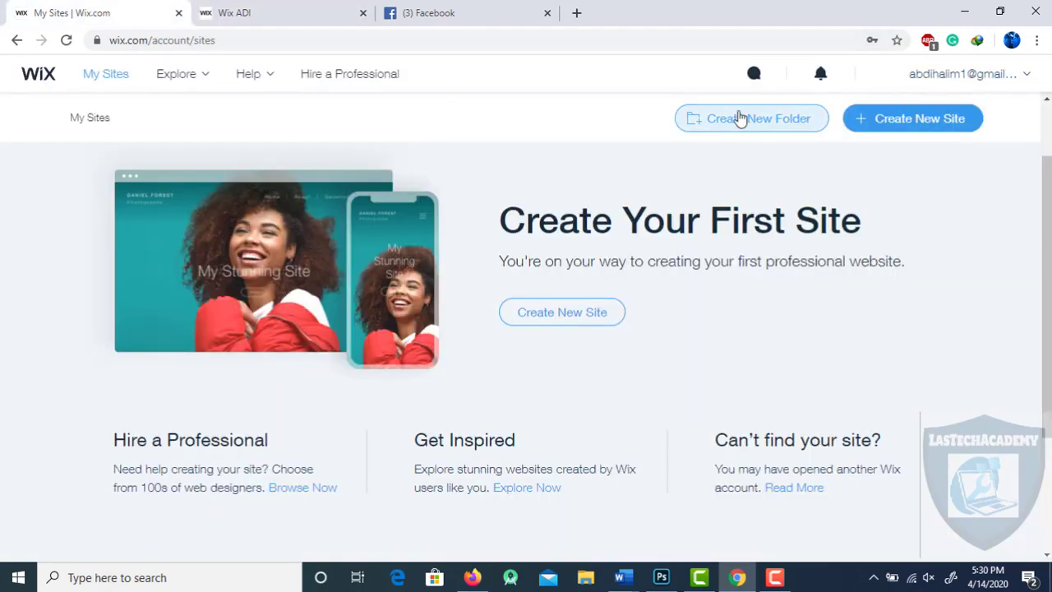
{"action": "left_click", "coordinate": [277, 23]}
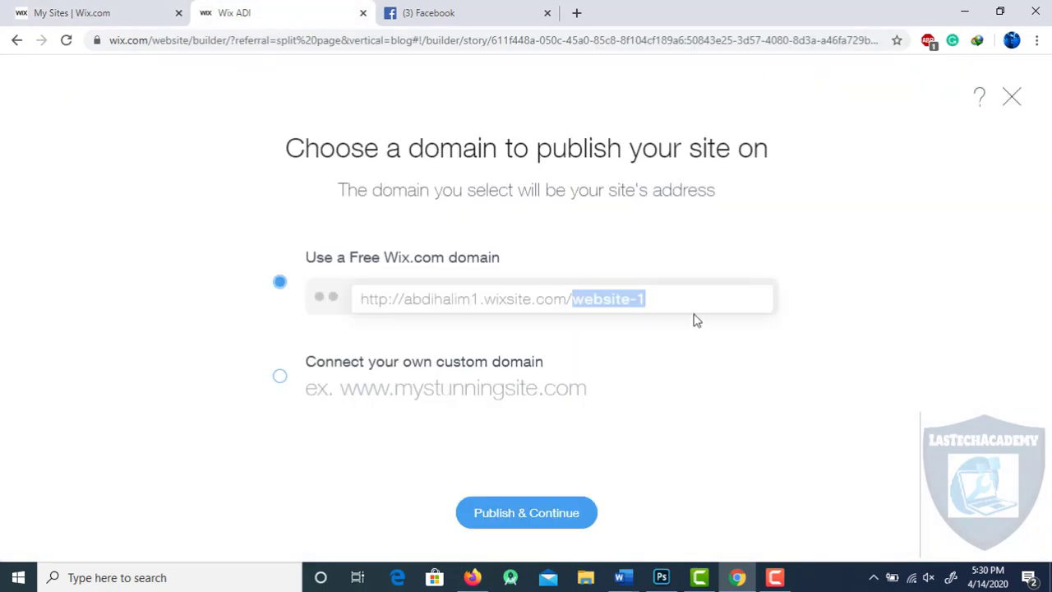
{"action": "type", "text": "test"}
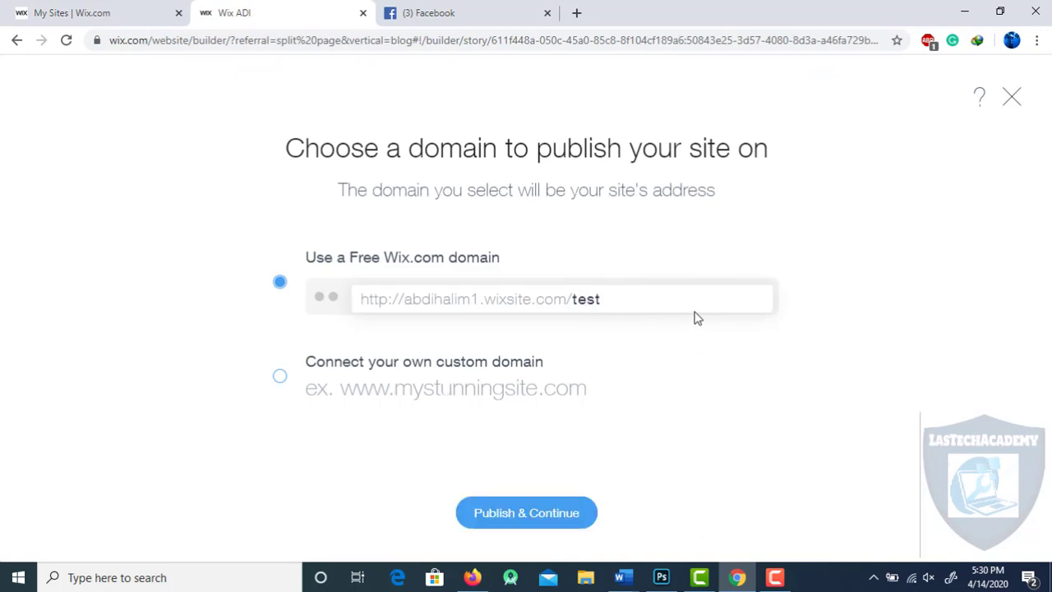
{"action": "key", "text": "BackSpace"}
{"action": "key", "text": "BackSpace"}
{"action": "key", "text": "BackSpace"}
{"action": "key", "text": "BackSpace"}
- Set the site name in the free Wix.com domain to "site" and publish the website
{"action": "type", "text": "sit"}
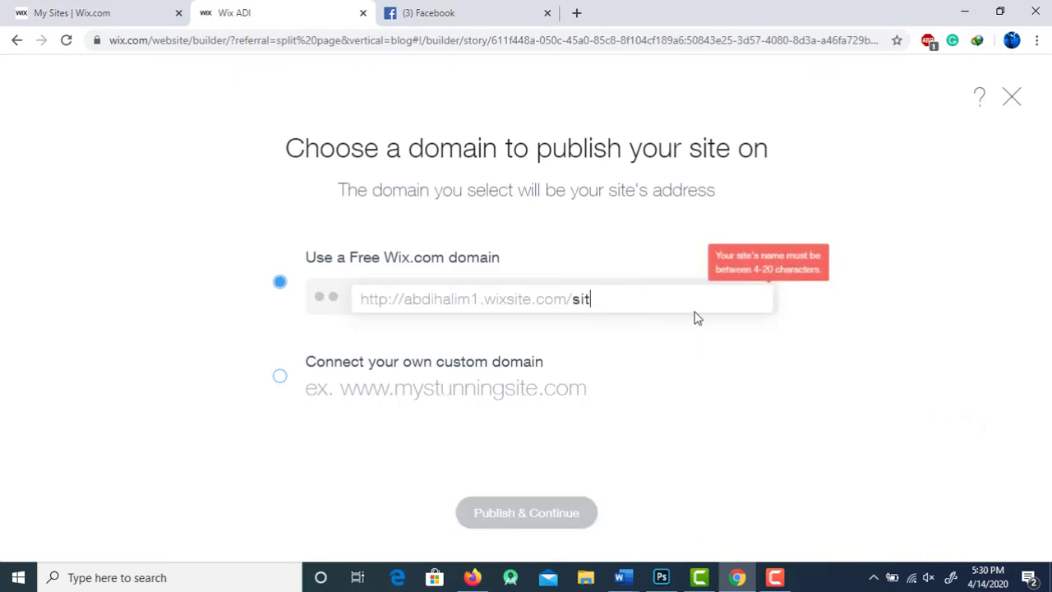
{"action": "type", "text": "e"}
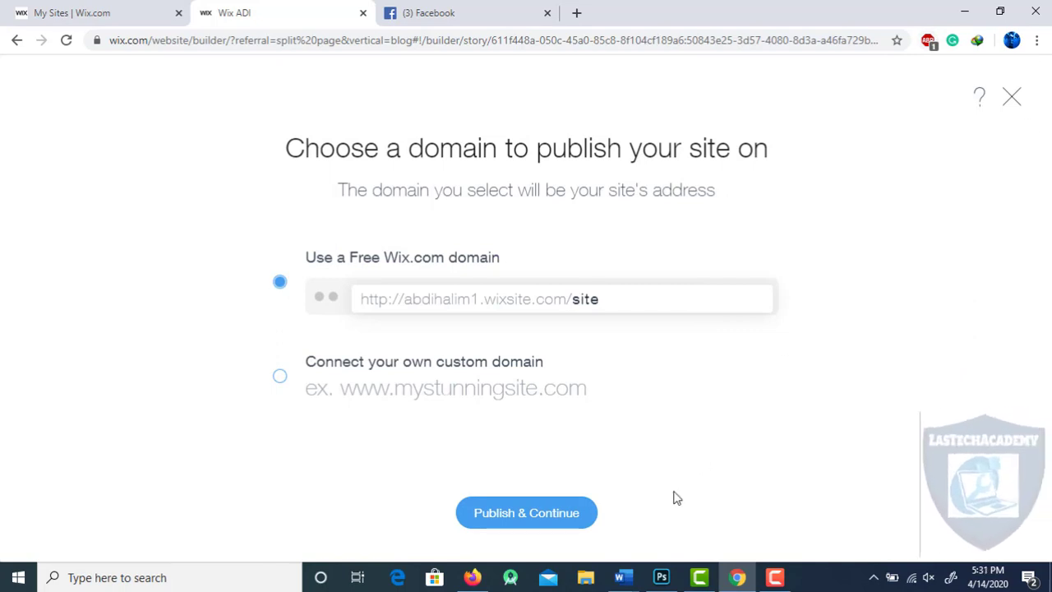
{"action": "left_click", "coordinate": [536, 516]}
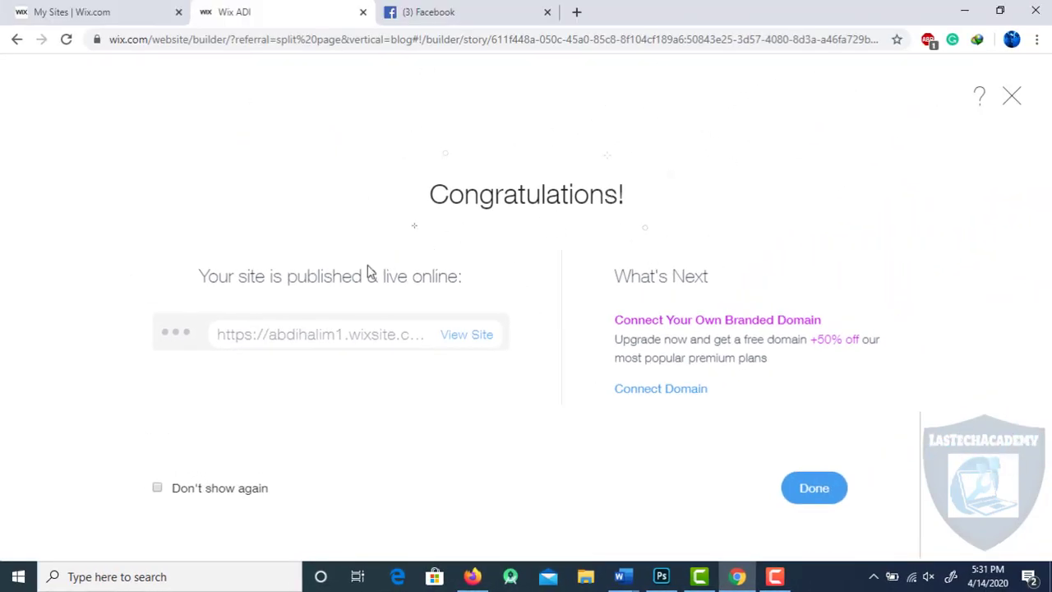
- Open the live published site and close the Facebook tab
{"action": "left_click", "coordinate": [472, 339]}
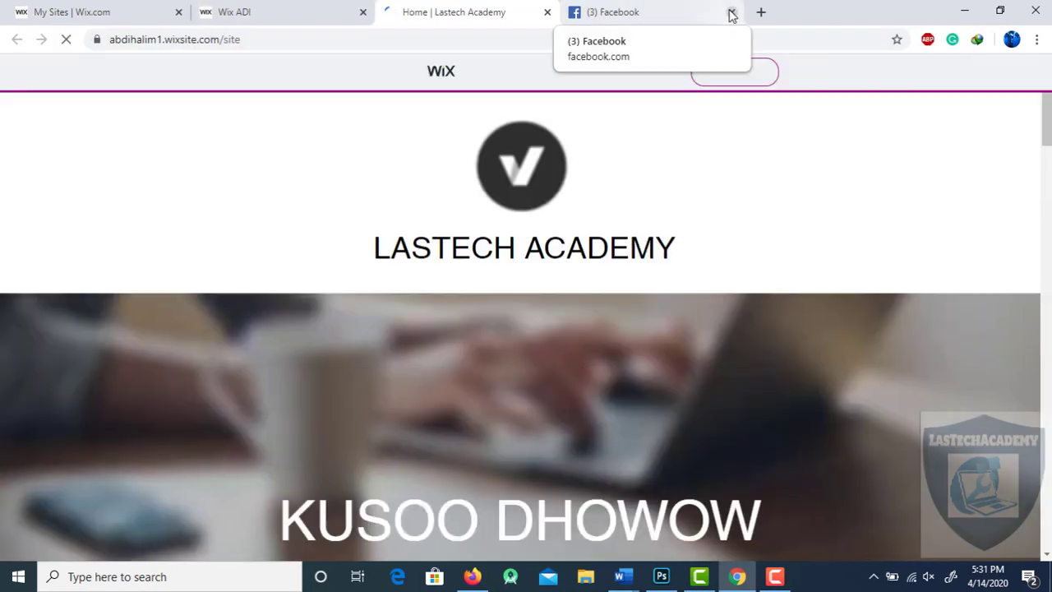
{"action": "left_click", "coordinate": [731, 12]}
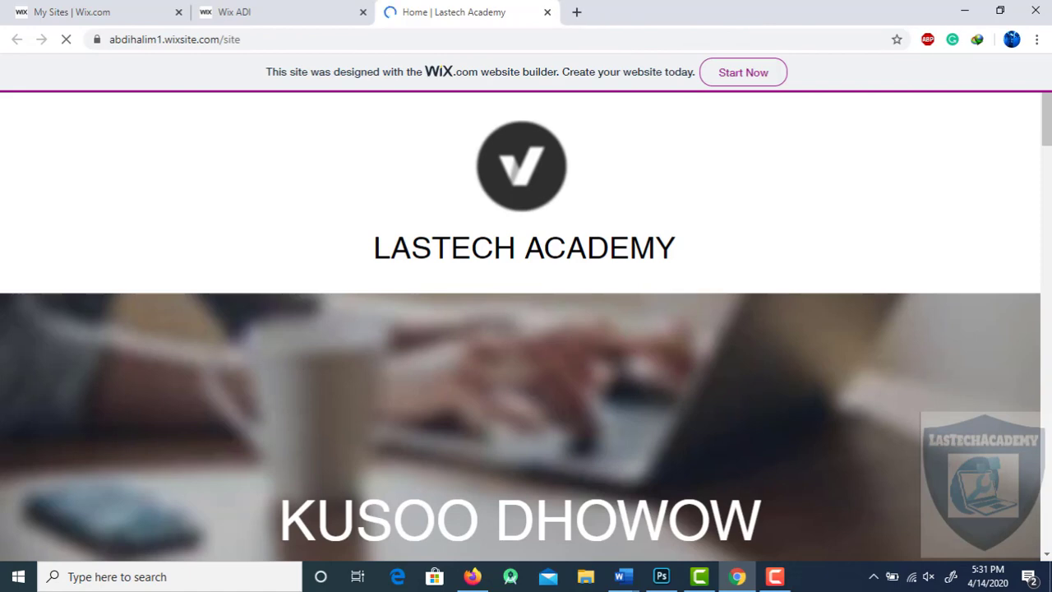
- Examine the published home page's welcome section, blog posts and contact section
{"action": "scroll", "coordinate": [521, 328], "scroll_direction": "down", "scroll_amount": 15}
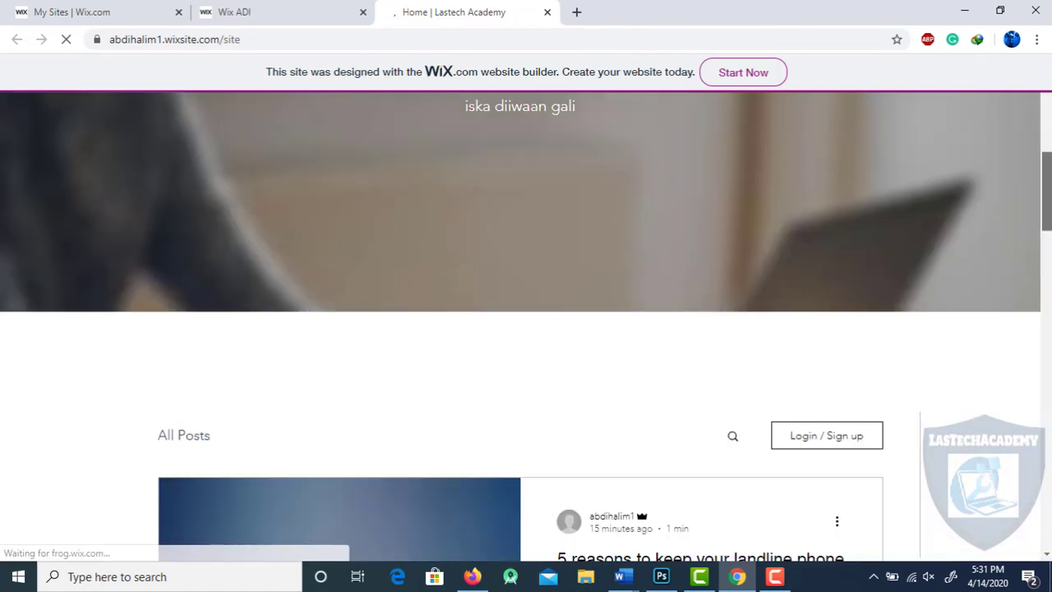
{"action": "scroll", "coordinate": [520, 329], "scroll_direction": "down", "scroll_amount": 10}
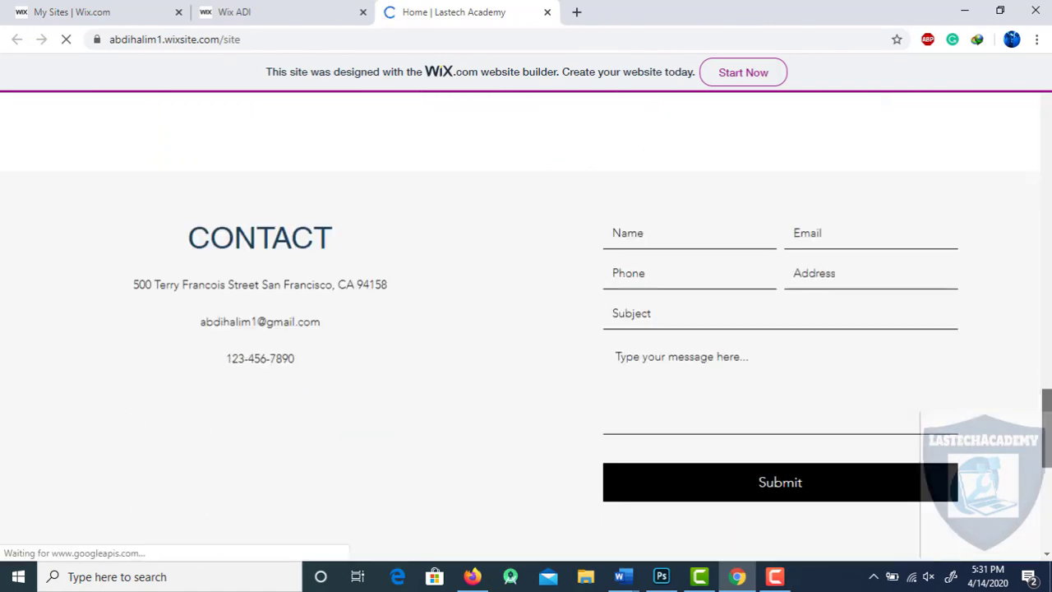
{"action": "left_click_drag", "start_coordinate": [1047, 429], "coordinate": [1048, 511]}
{"action": "left_click", "coordinate": [1044, 440]}
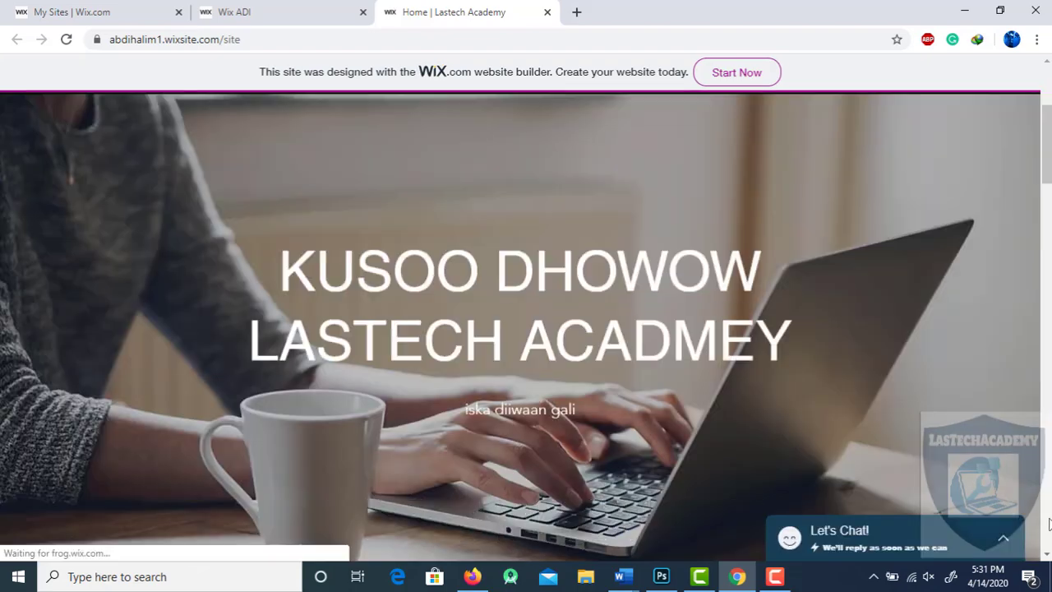
{"action": "left_click", "coordinate": [1044, 442]}
{"action": "left_click_drag", "start_coordinate": [1044, 252], "coordinate": [1039, 443]}
{"action": "left_click_drag", "start_coordinate": [1038, 488], "coordinate": [1030, 432]}
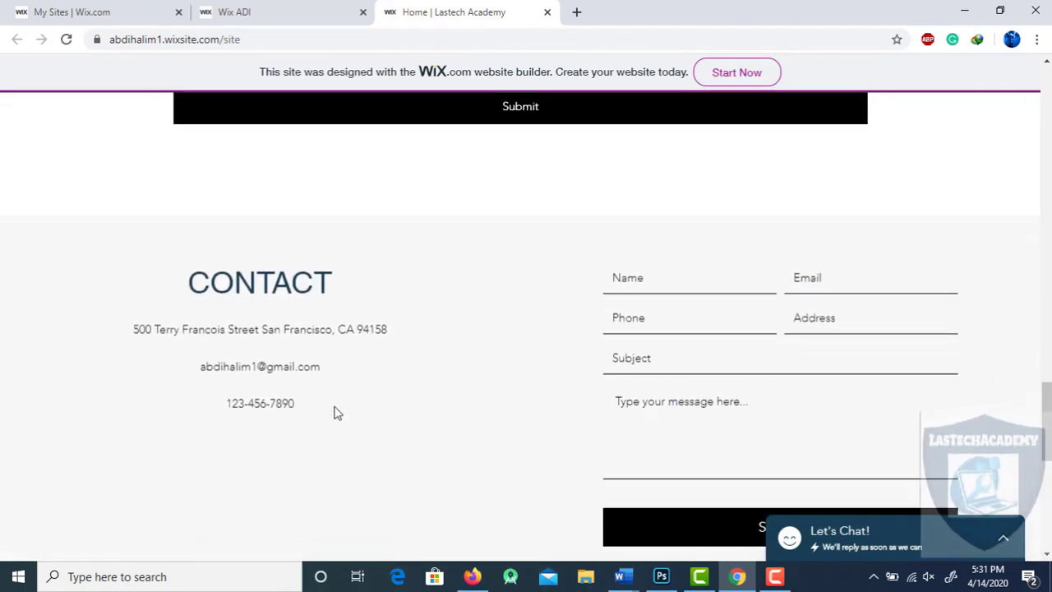
{"action": "left_click", "coordinate": [977, 387]}
{"action": "left_click_drag", "start_coordinate": [1044, 416], "coordinate": [1044, 183]}
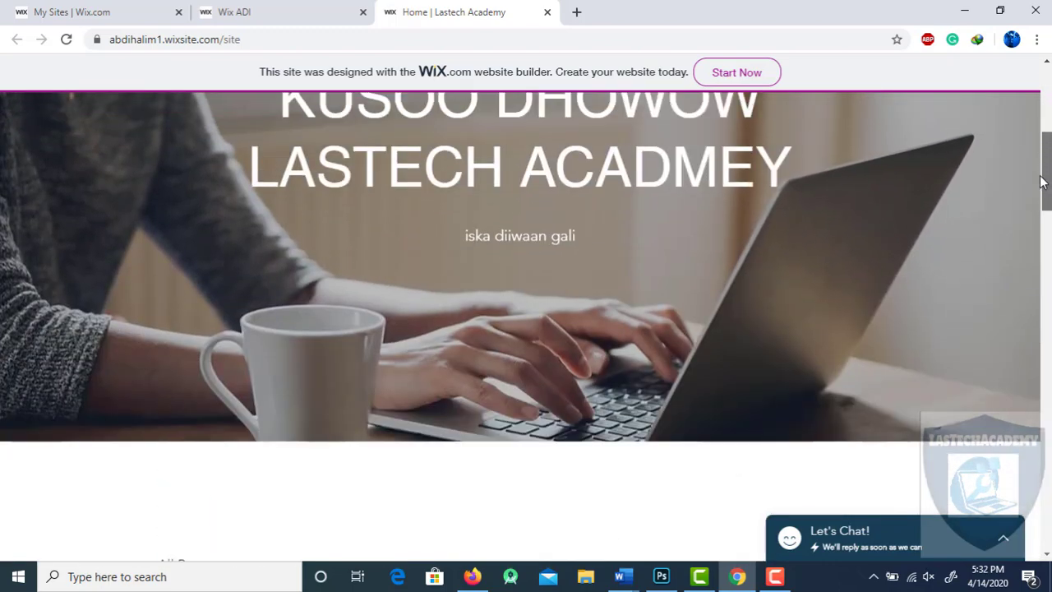
{"action": "left_click_drag", "start_coordinate": [1044, 189], "coordinate": [1047, 262]}
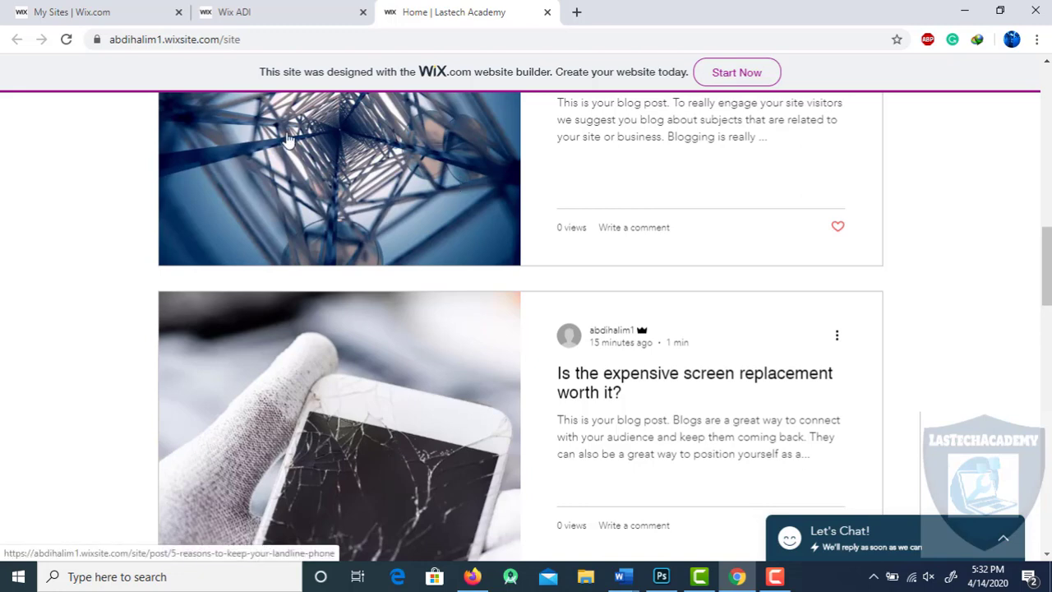
- Return to the My Sites page, reload it and look through the account's sites
{"action": "left_click", "coordinate": [271, 15]}
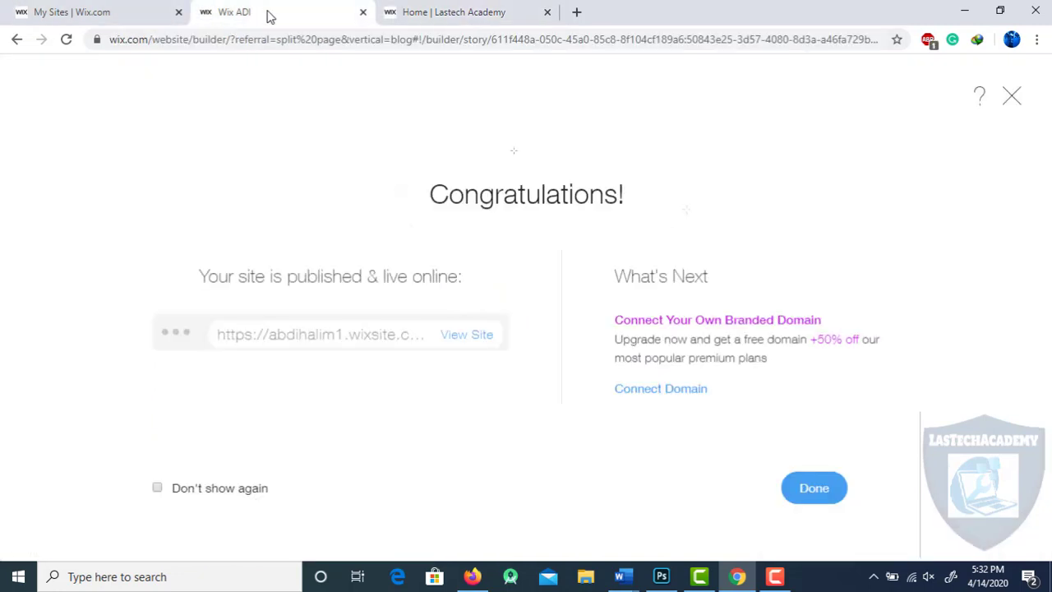
{"action": "left_click", "coordinate": [91, 12]}
{"action": "left_click", "coordinate": [369, 39]}
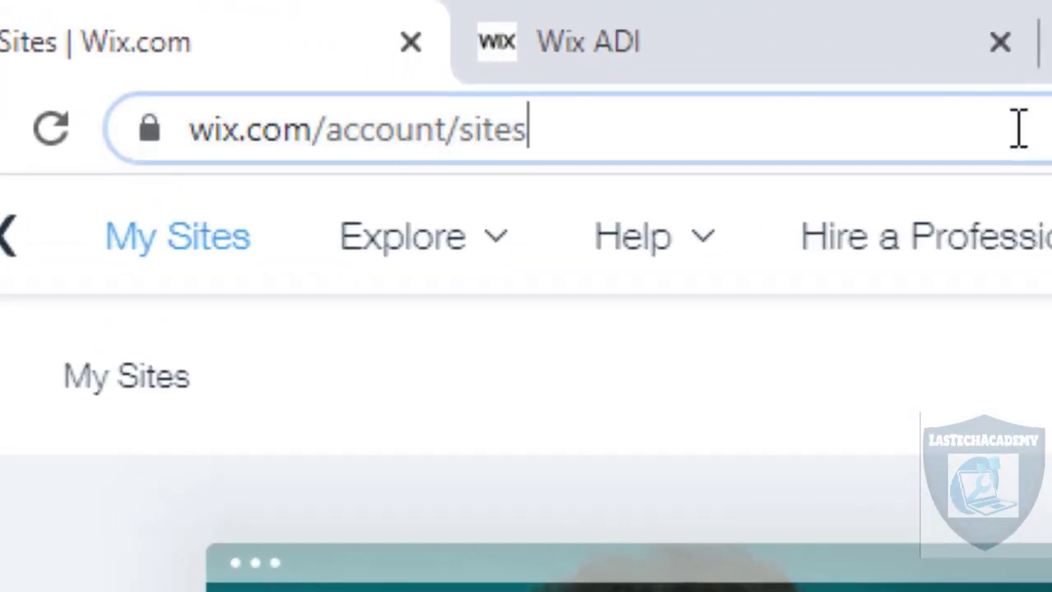
{"action": "double_click", "coordinate": [369, 39]}
{"action": "key", "text": "Return"}
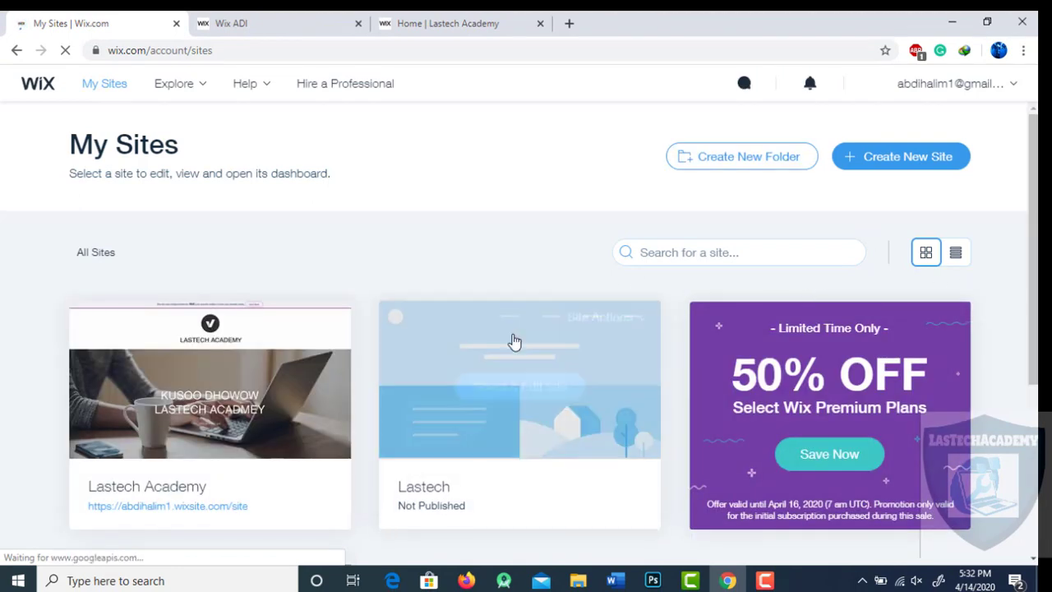
{"action": "mouse_move", "coordinate": [242, 411]}
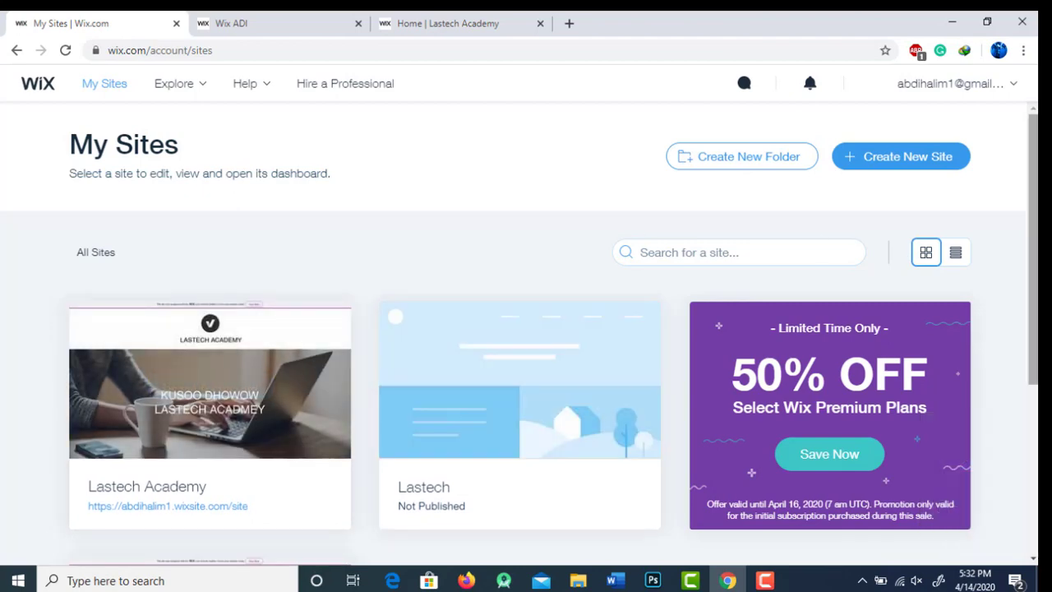
{"action": "scroll", "coordinate": [820, 241], "scroll_direction": "down", "scroll_amount": 3}
{"action": "scroll", "coordinate": [468, 279], "scroll_direction": "up", "scroll_amount": 1}
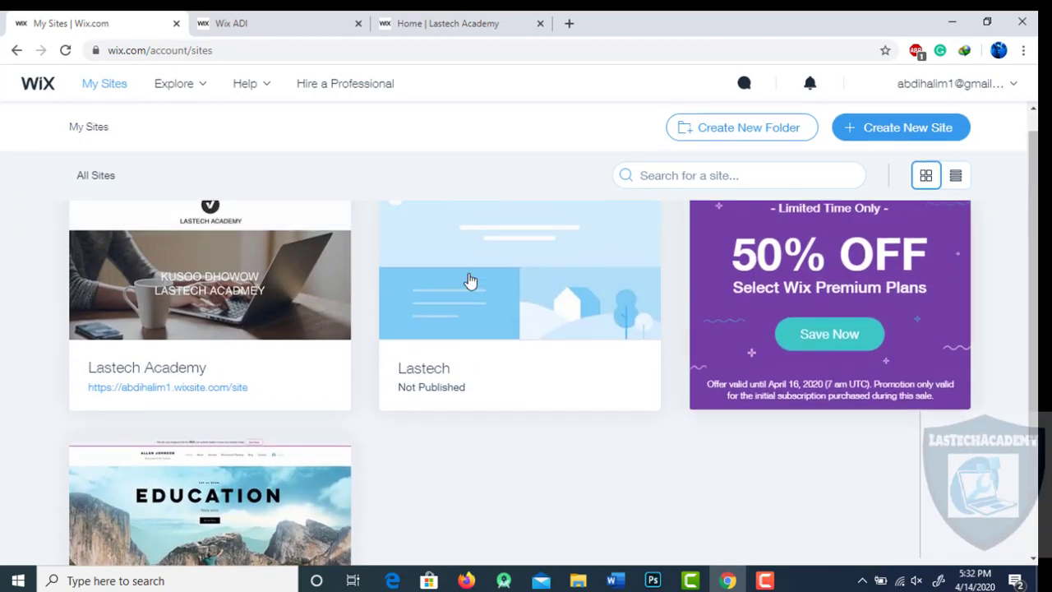
- Open the Lastech Academy site's dashboard, dismissing the premium sale offer, and look through its setup sections
{"action": "mouse_move", "coordinate": [228, 299]}
{"action": "left_click", "coordinate": [177, 261]}
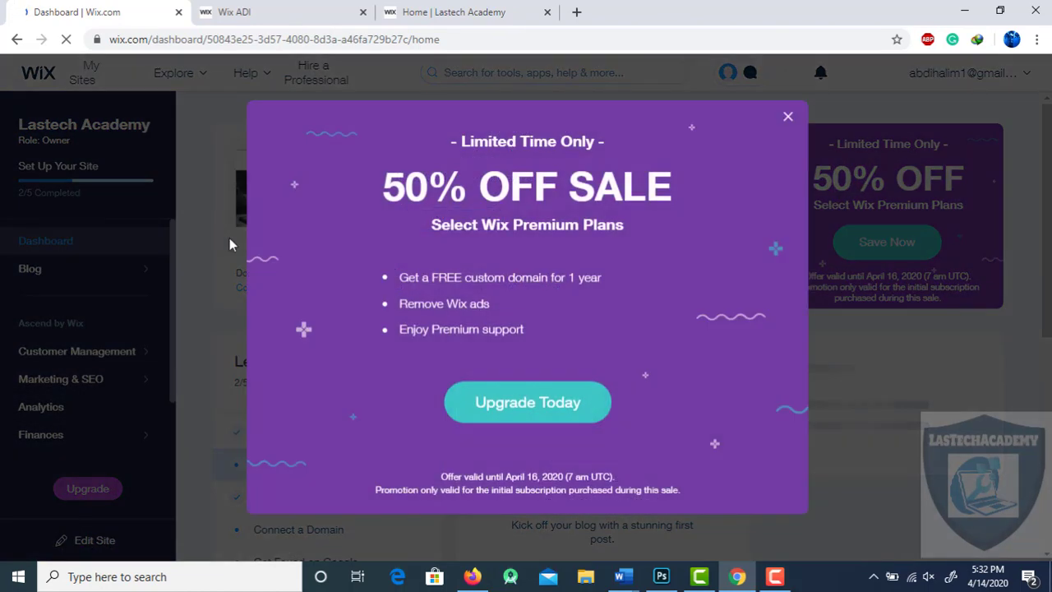
{"action": "left_click", "coordinate": [788, 118]}
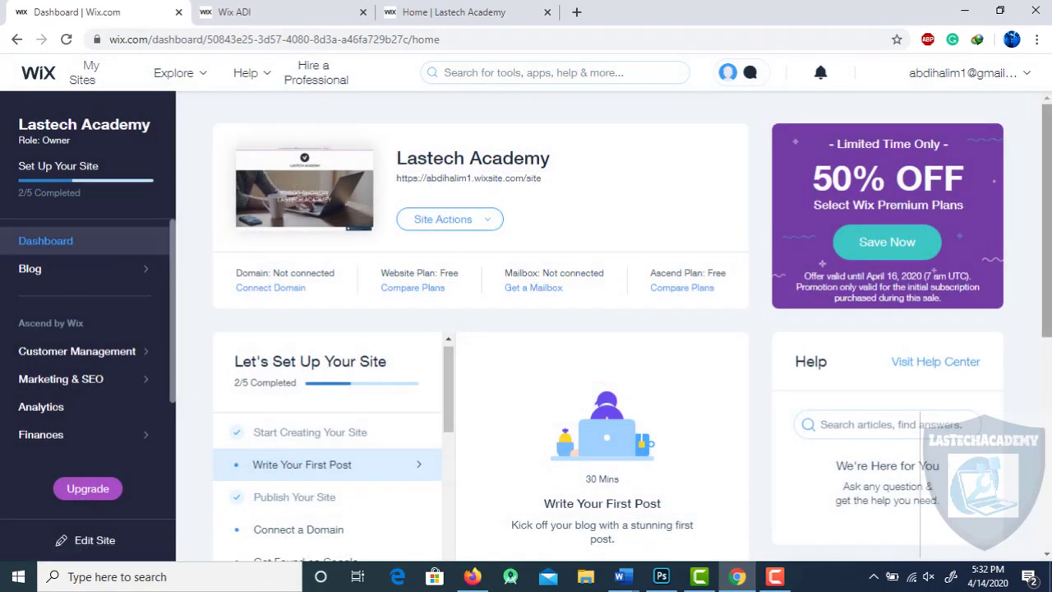
{"action": "left_click_drag", "start_coordinate": [1048, 238], "coordinate": [1047, 386]}
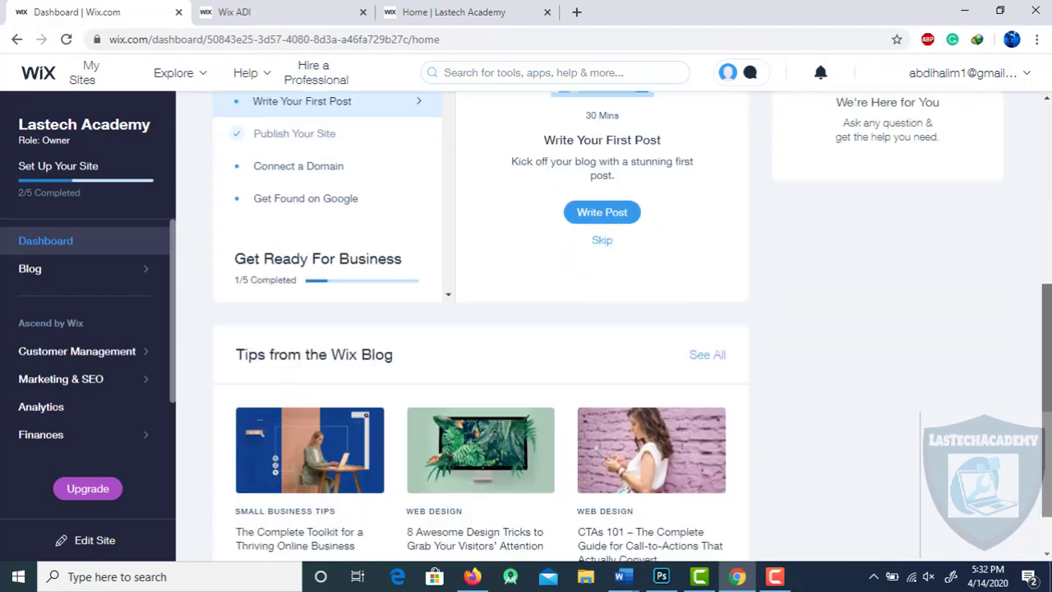